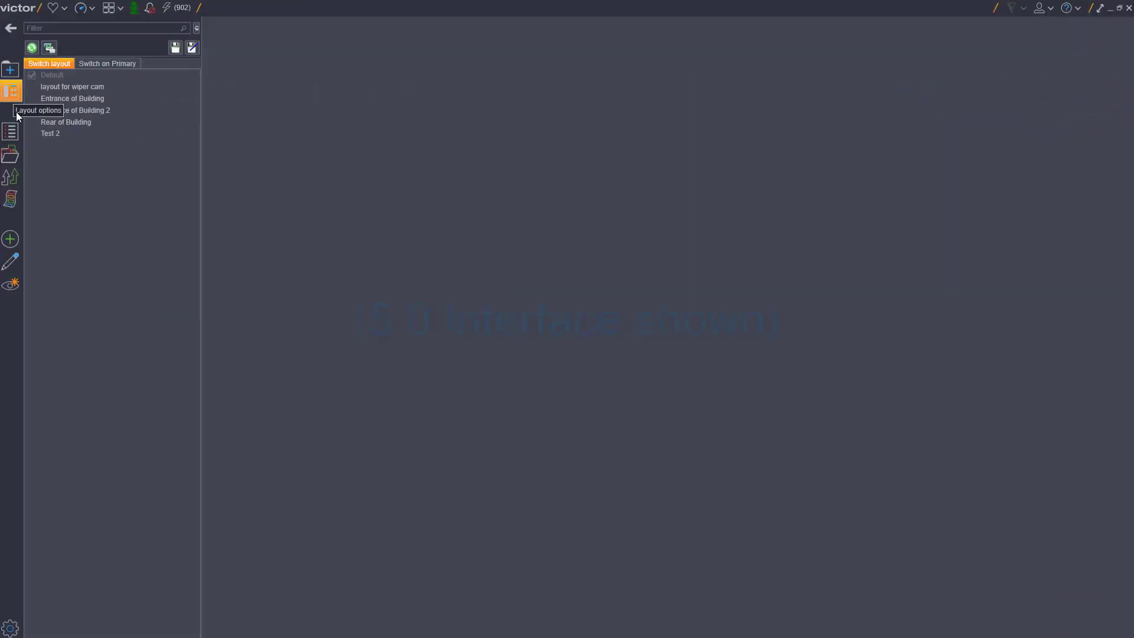
Step: Show the Devices tree, then the next sidebar list, in the side panel
click(12, 131)
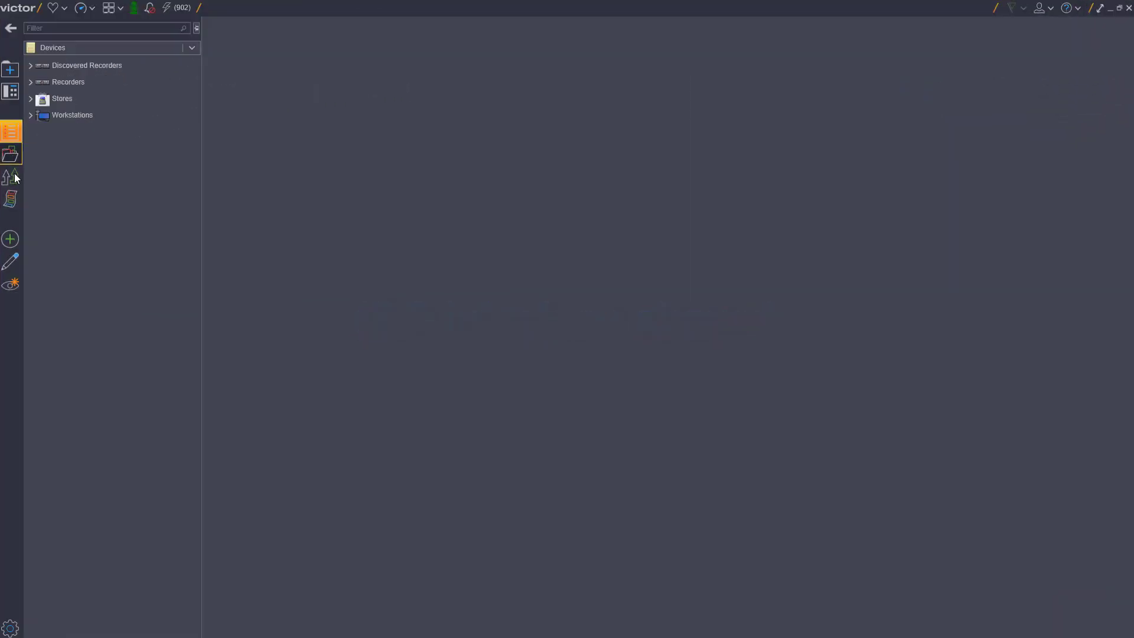
click(13, 199)
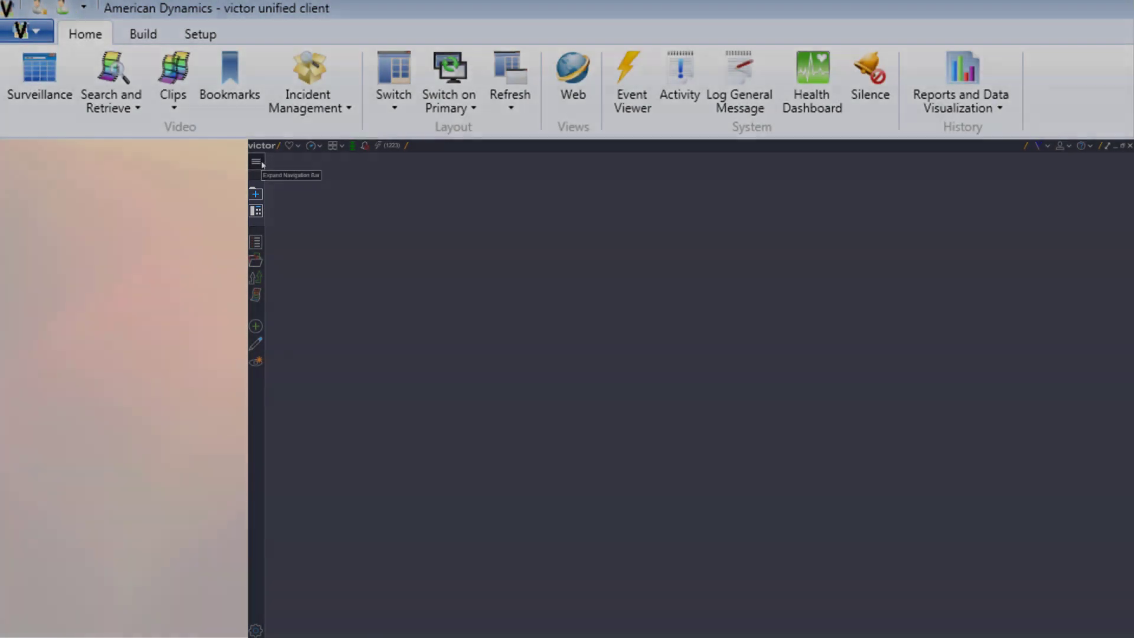
Step: Expand and collapse the navigation labels, preview the new-tab view gallery, and open the saved layouts list
click(256, 162)
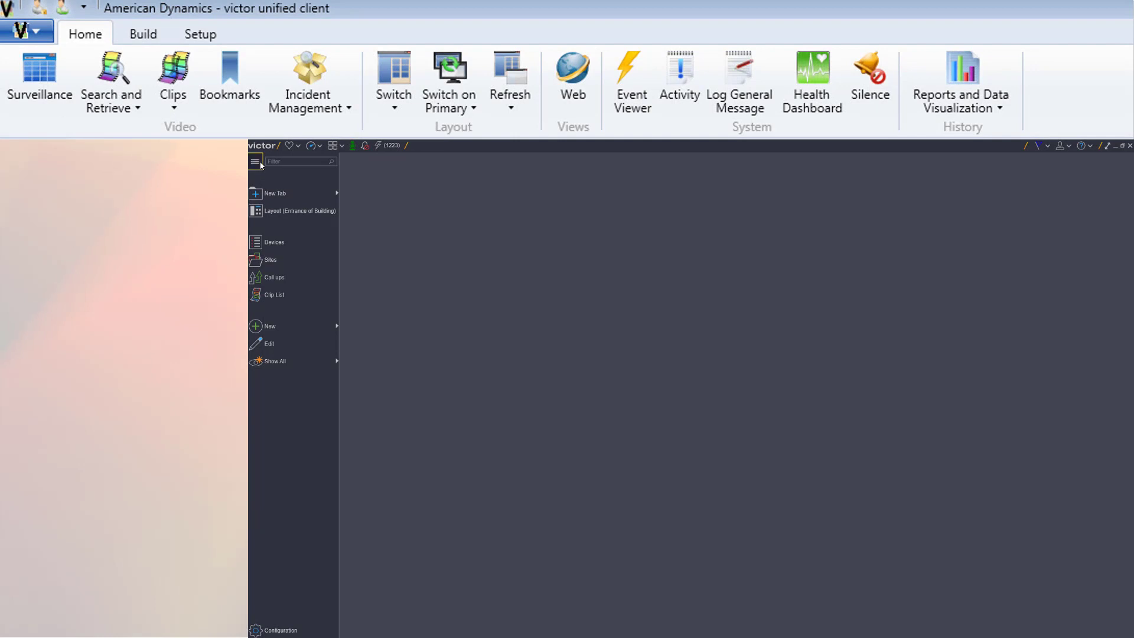
click(257, 162)
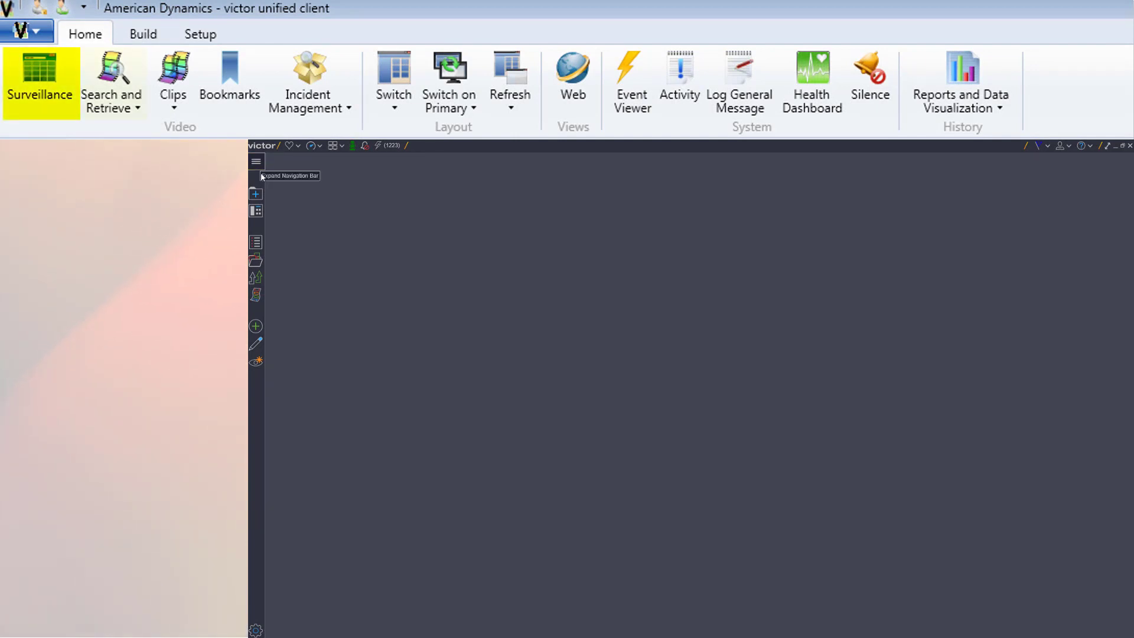
click(258, 194)
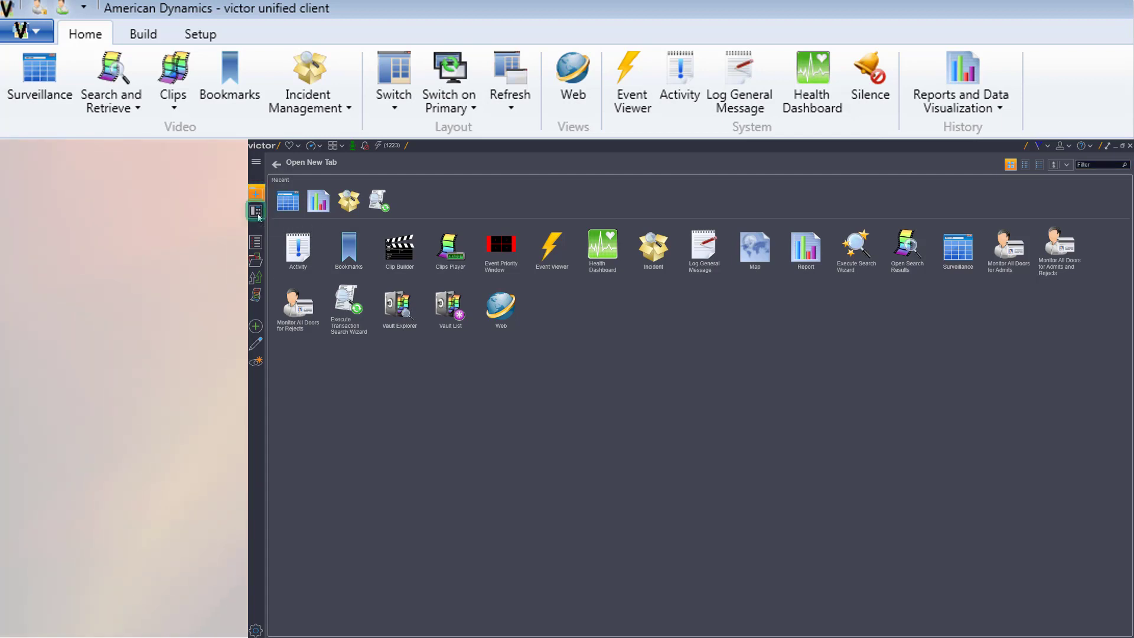
click(256, 211)
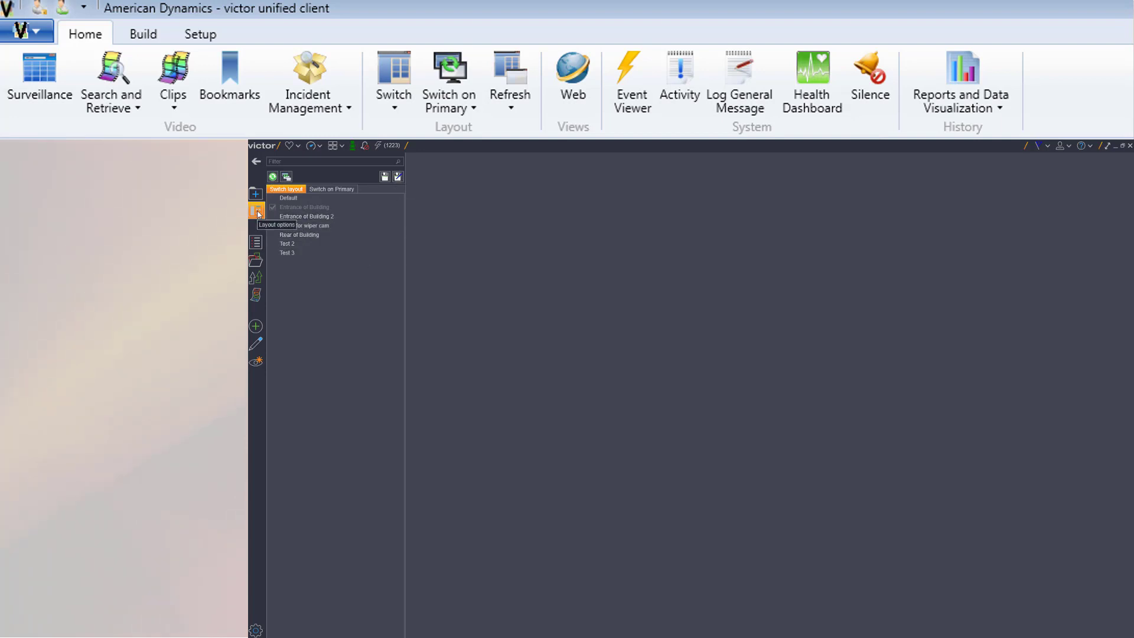
Step: Close the saved layouts list with the Layout options icon
click(258, 212)
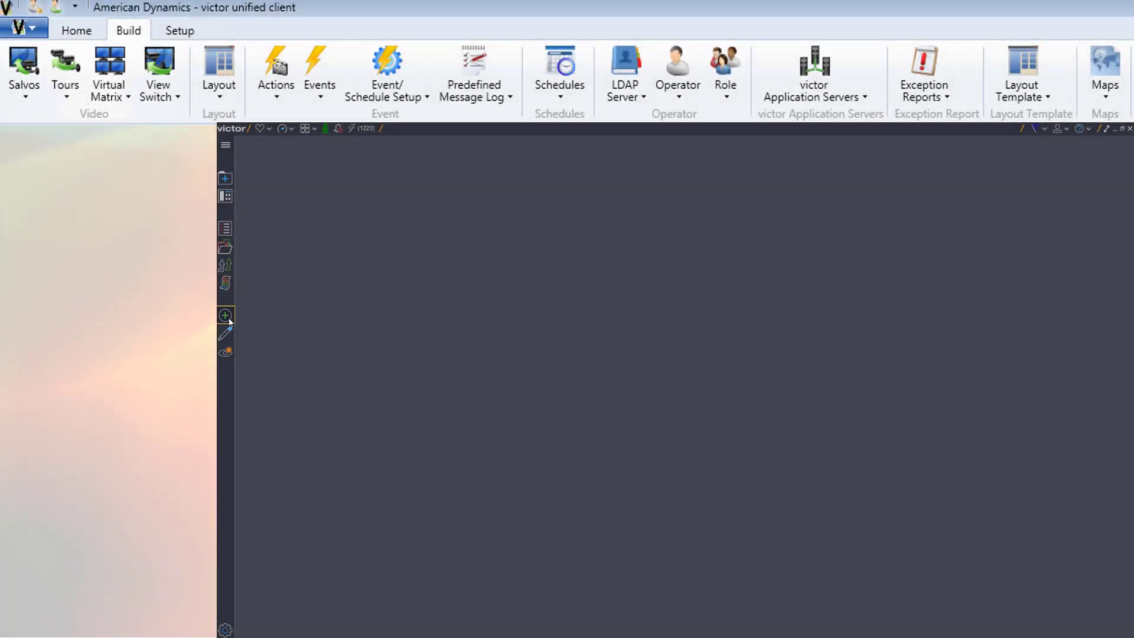
click(227, 318)
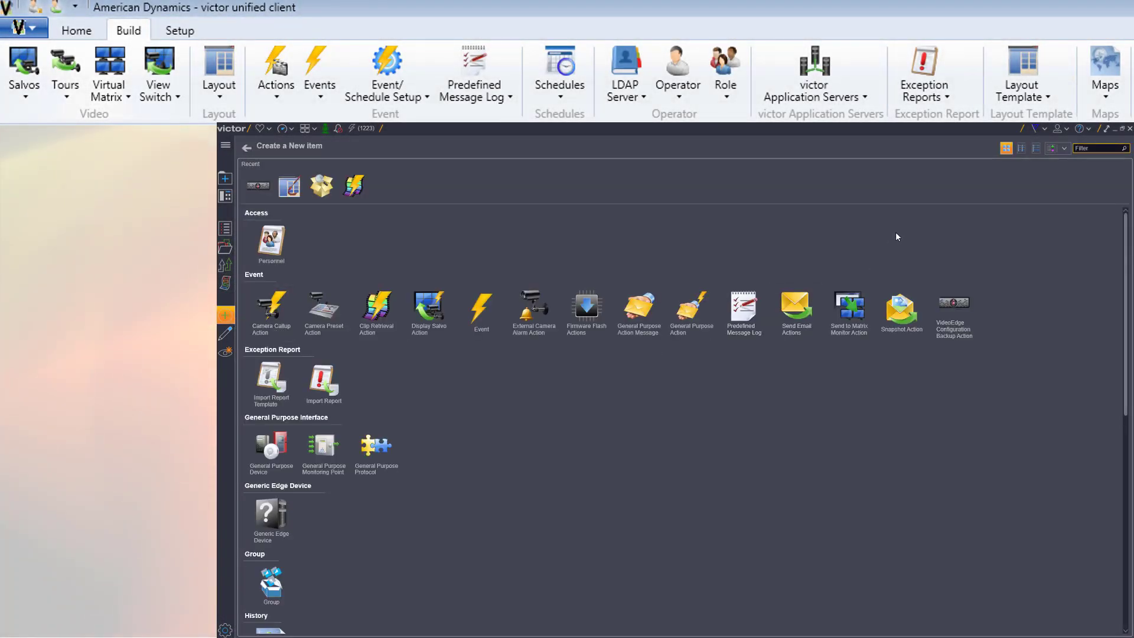
scroll(895, 235, down, 5)
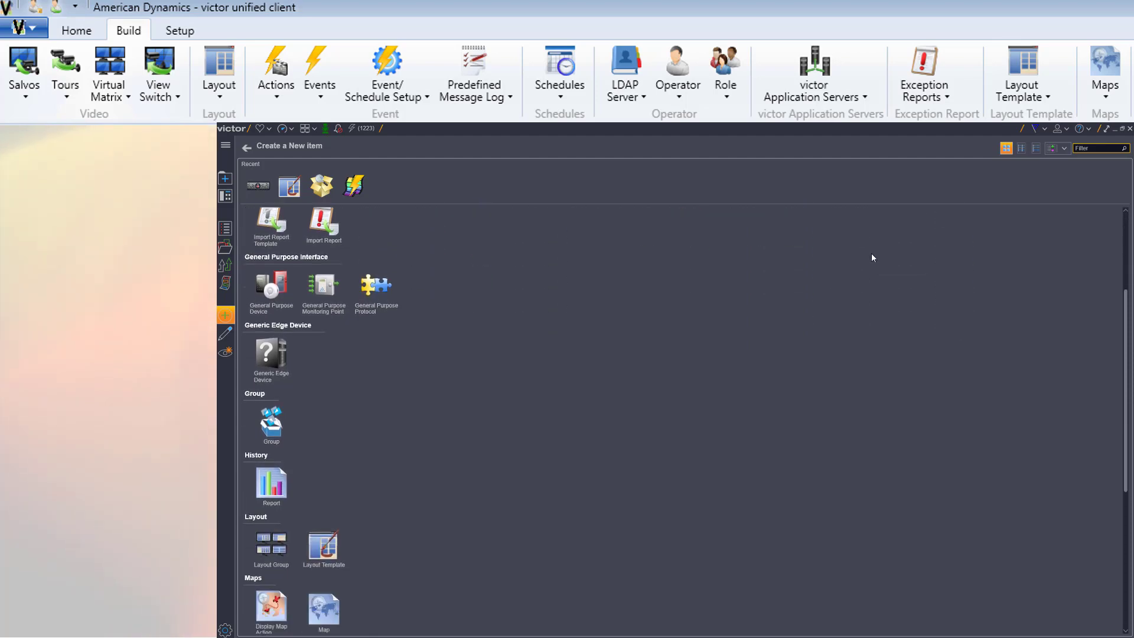
scroll(870, 256, down, 3)
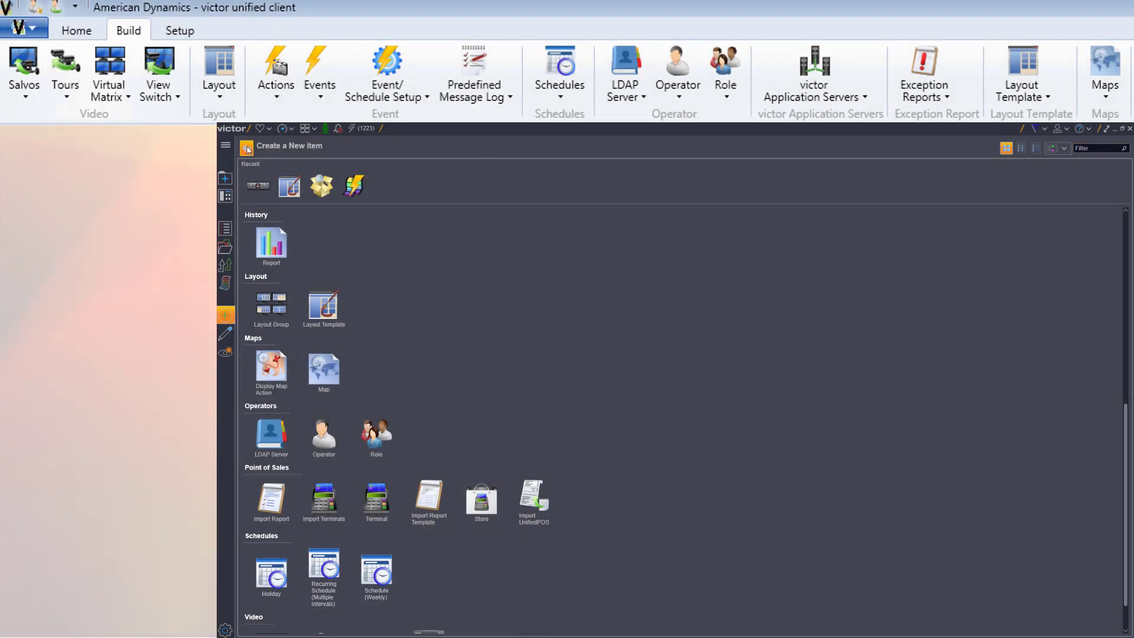
click(247, 149)
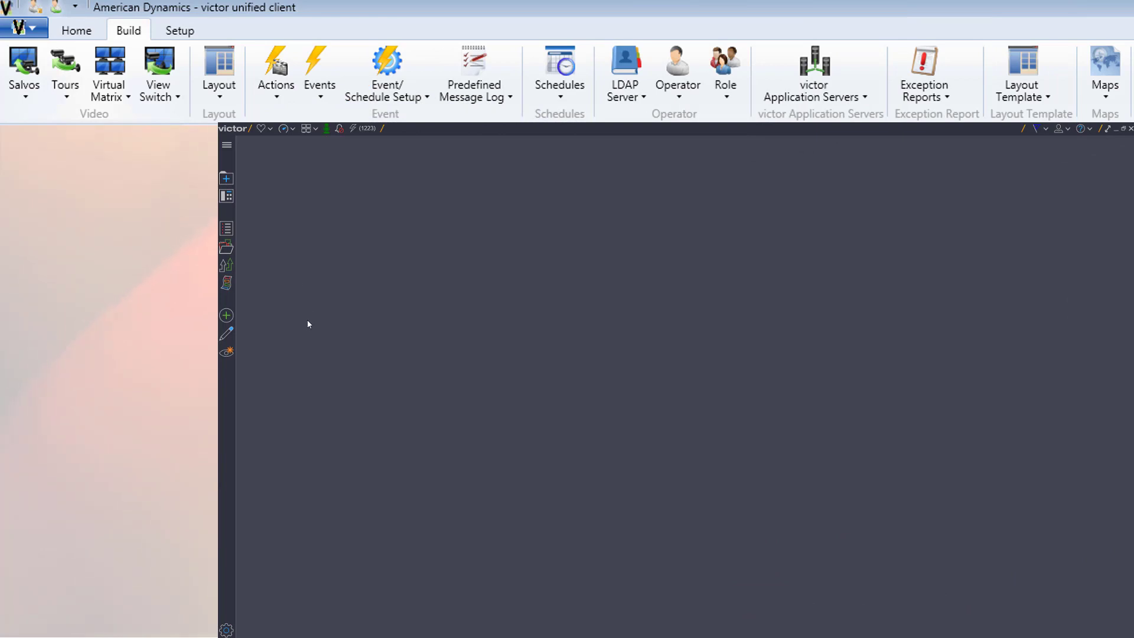
click(227, 353)
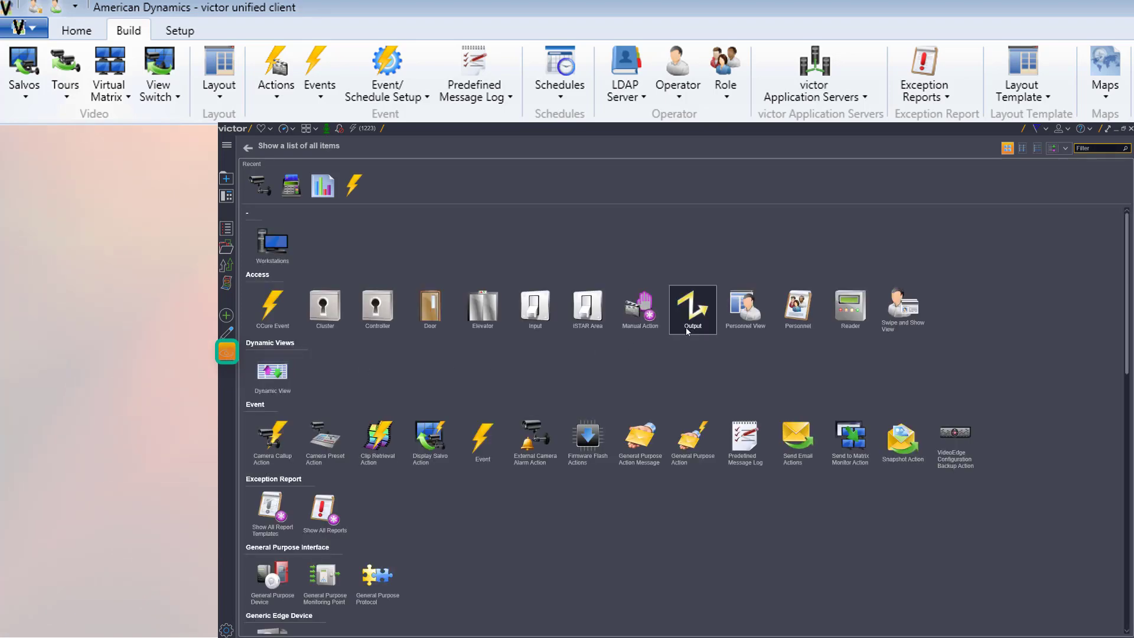
scroll(1009, 256, down, 9)
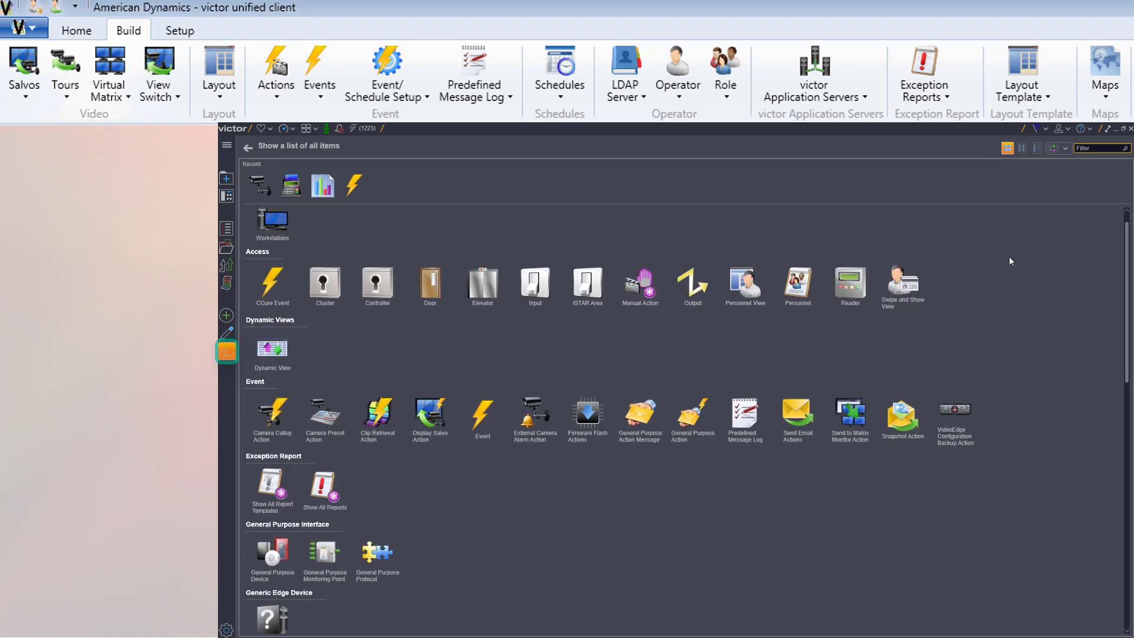
scroll(1008, 256, down, 3)
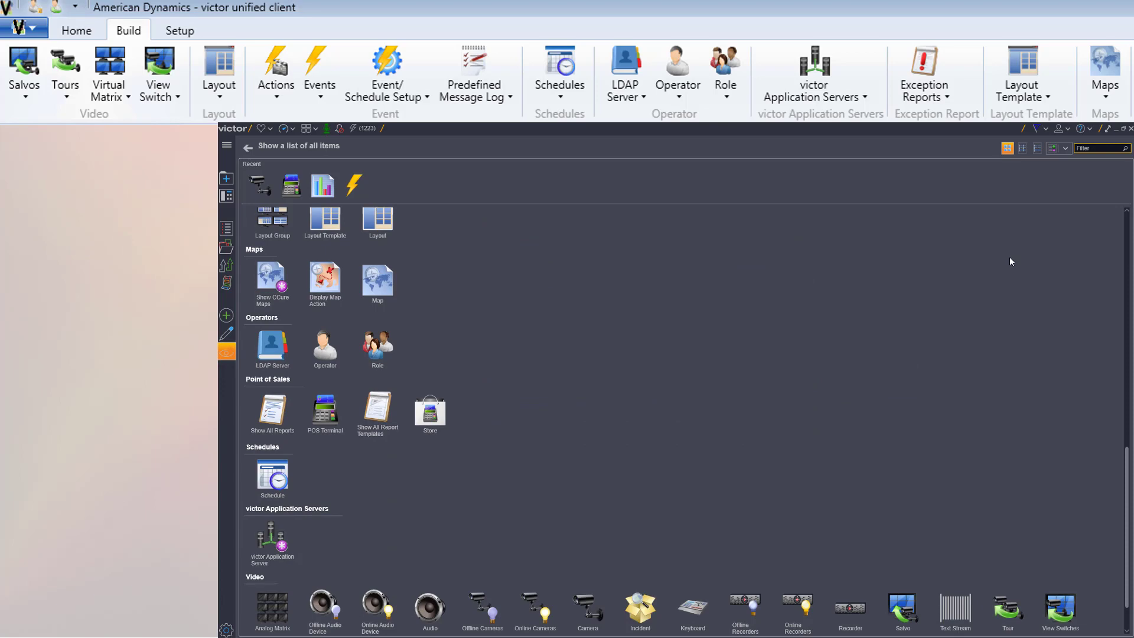
scroll(1009, 257, up, 3)
scroll(1008, 257, up, 8)
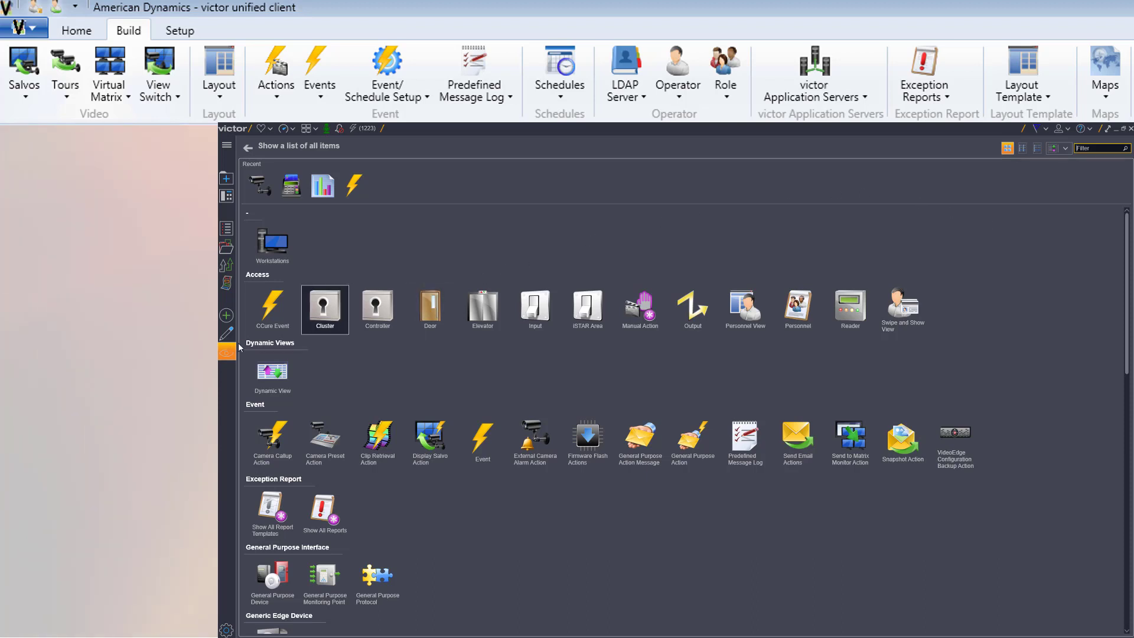
click(228, 358)
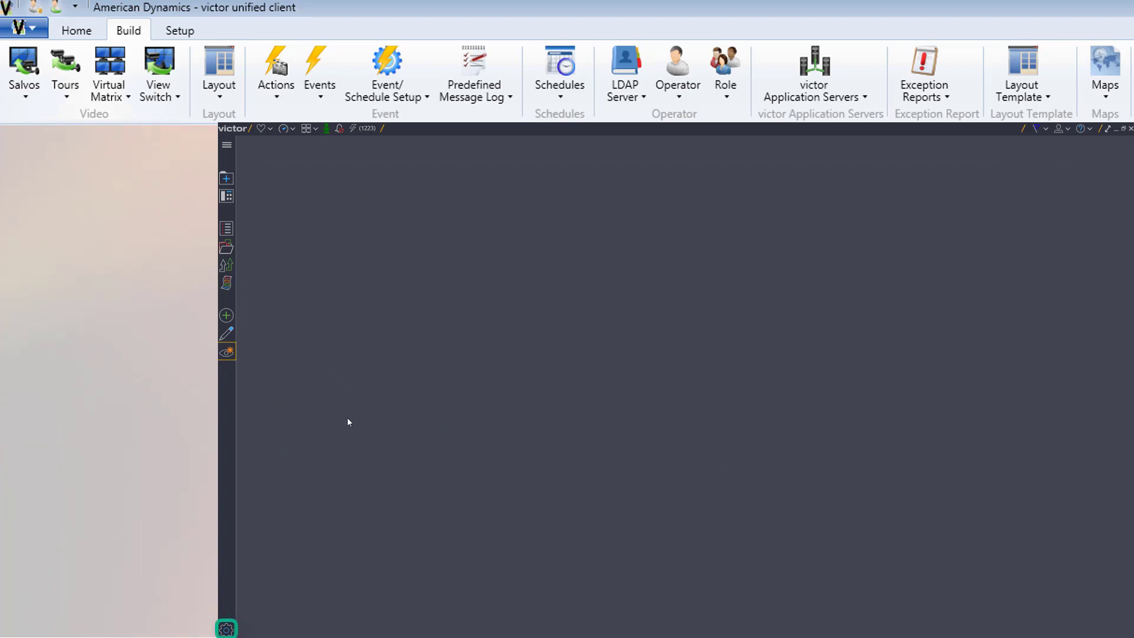
Step: Open the System configuration tools, then bring up the saved layouts list
click(226, 629)
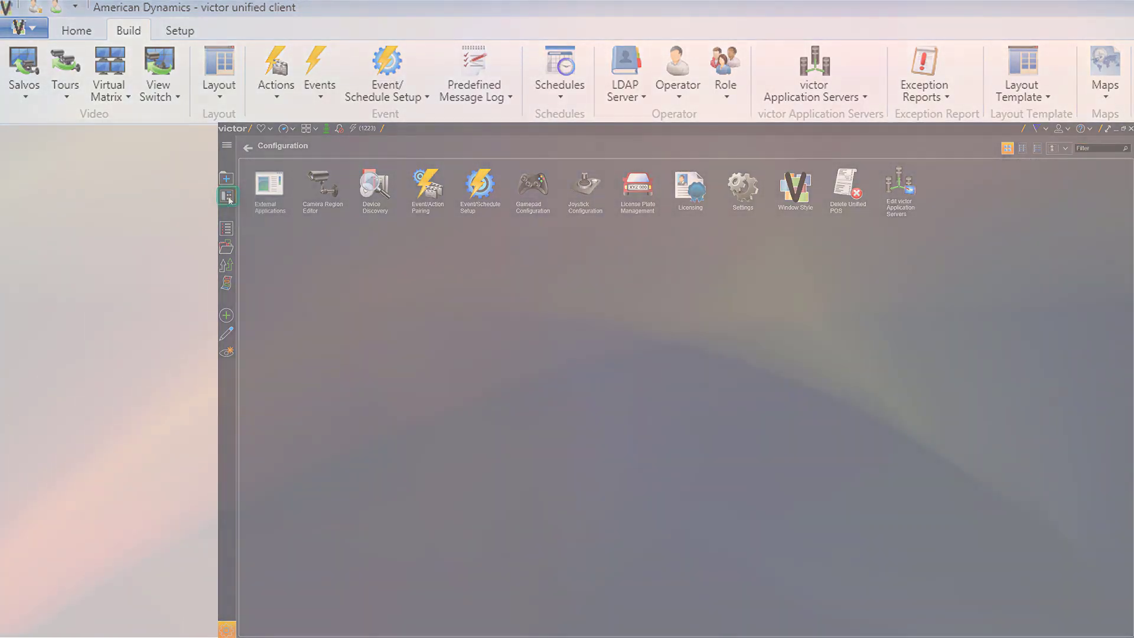
click(227, 197)
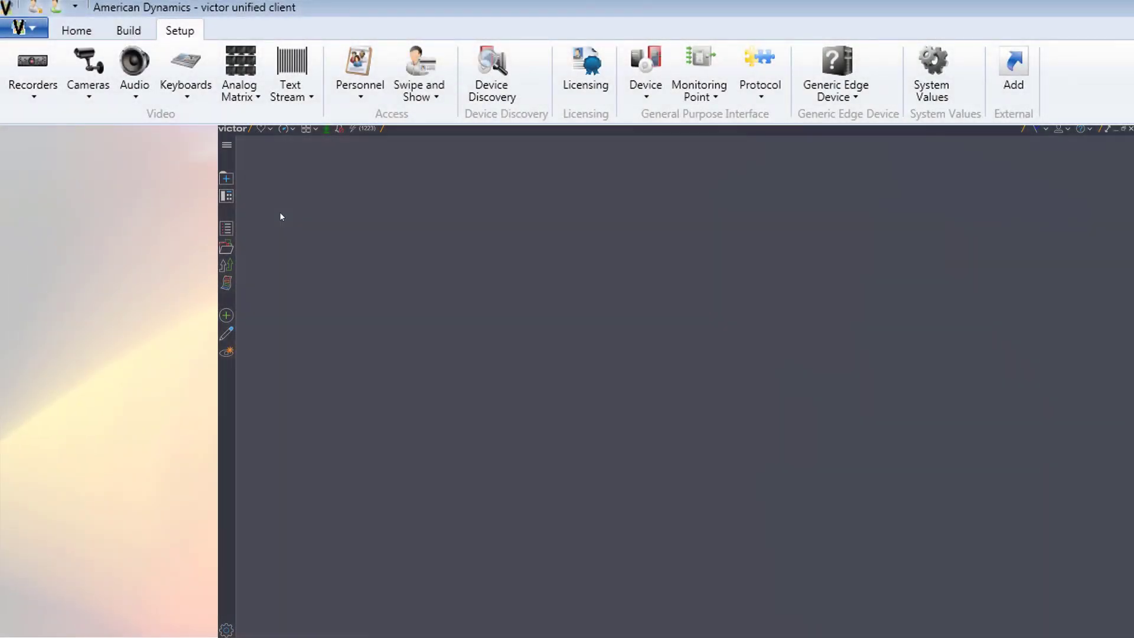
Step: Browse the Create a New item panel's item kinds, then close it
click(227, 315)
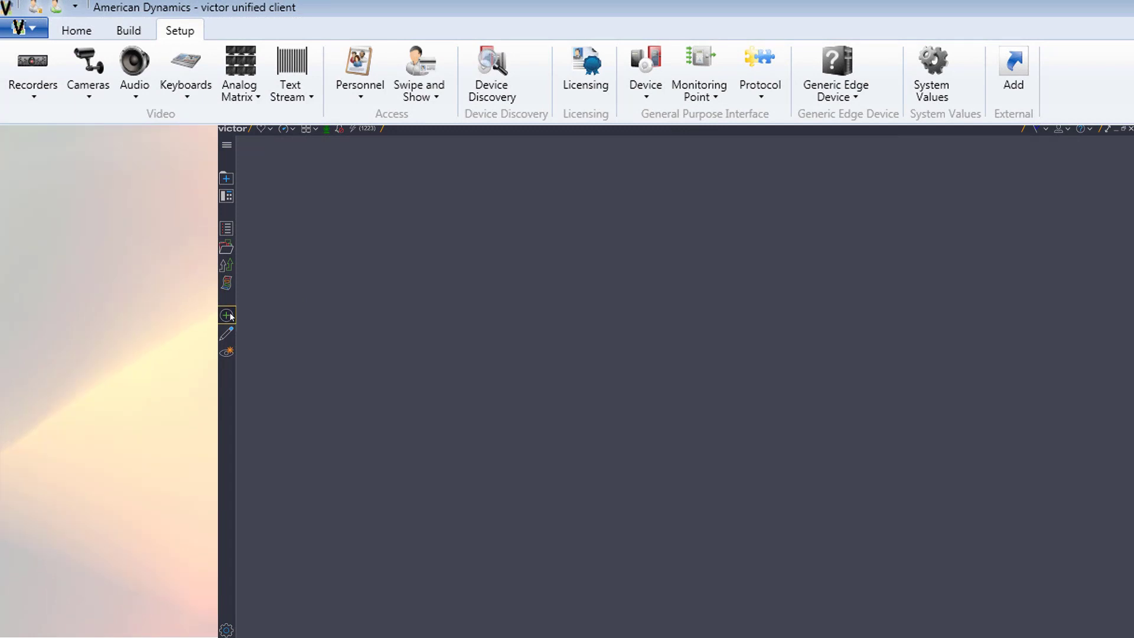
scroll(671, 404, down, 5)
scroll(685, 390, down, 2)
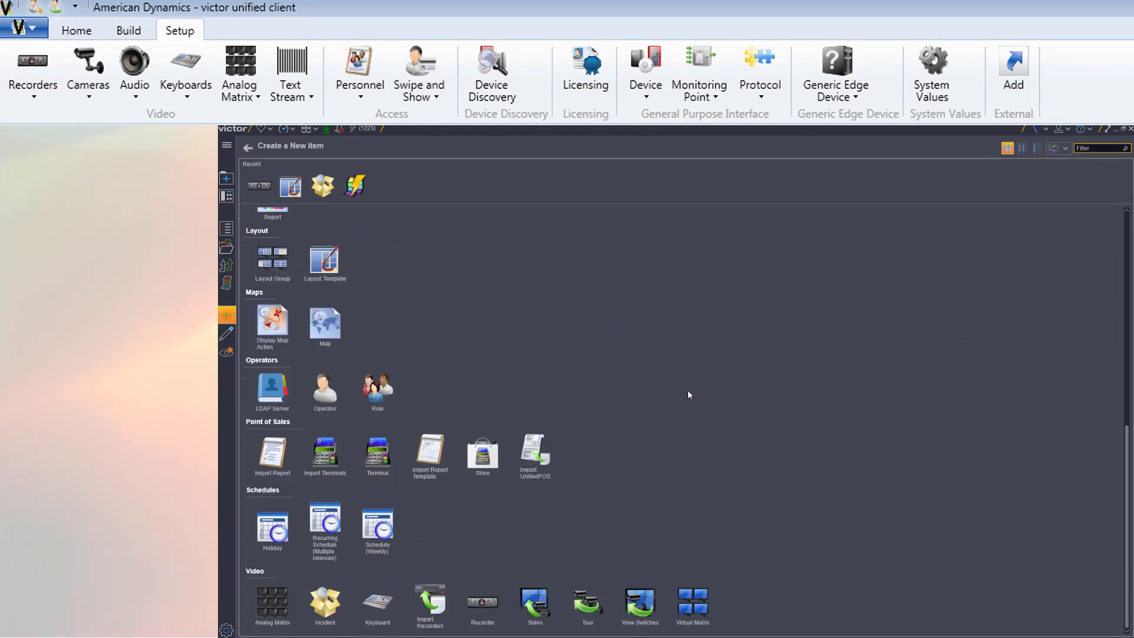
scroll(688, 393, up, 7)
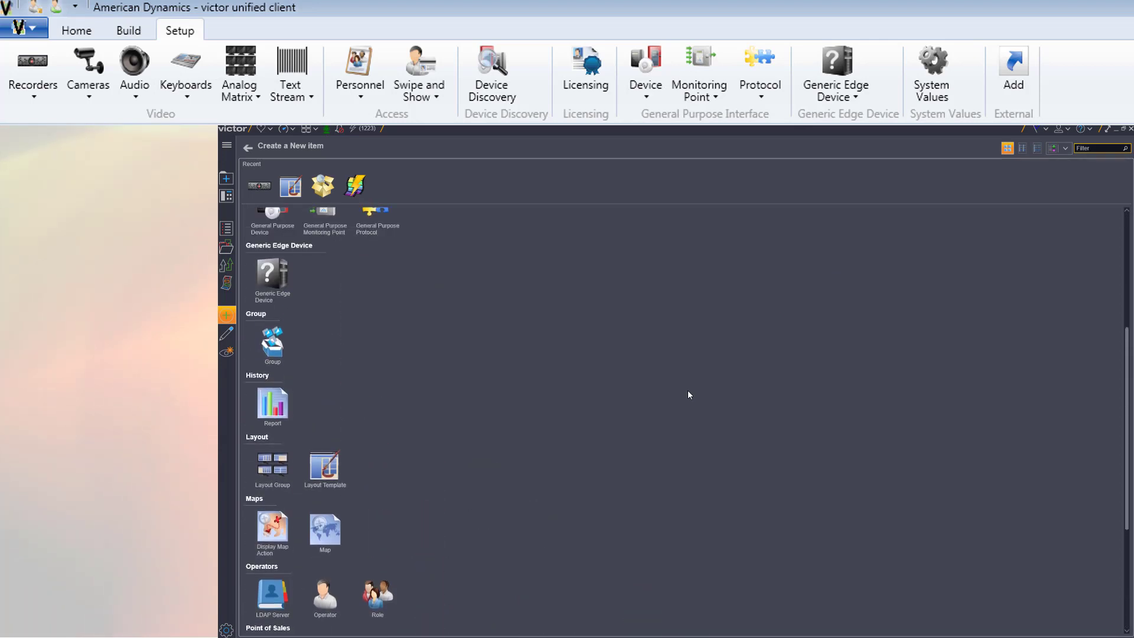
scroll(688, 394, up, 1)
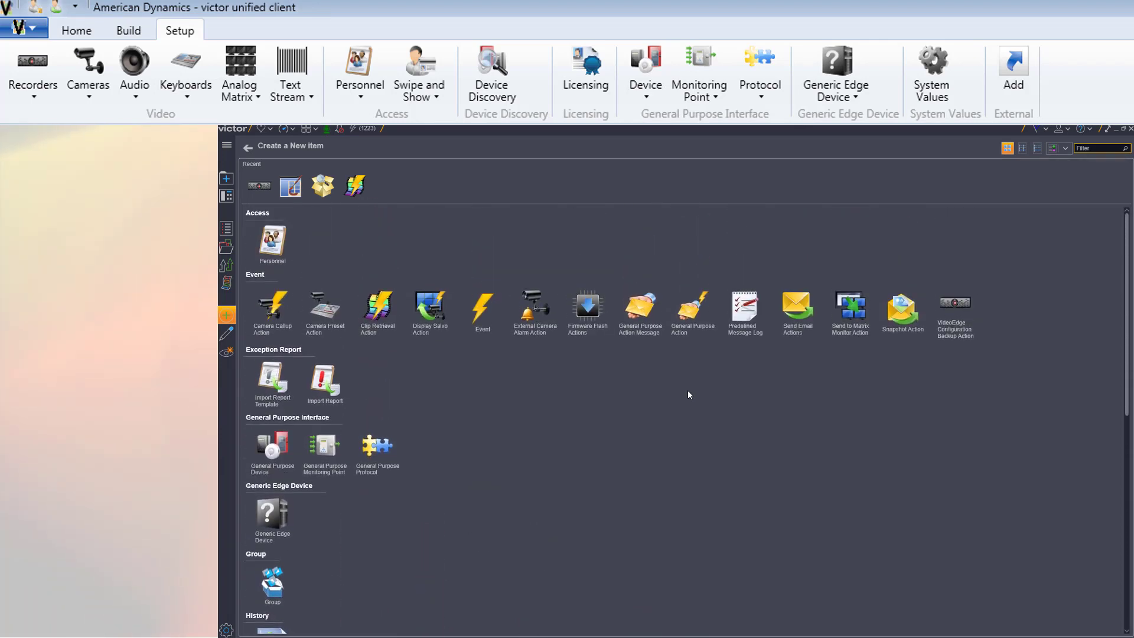
click(230, 317)
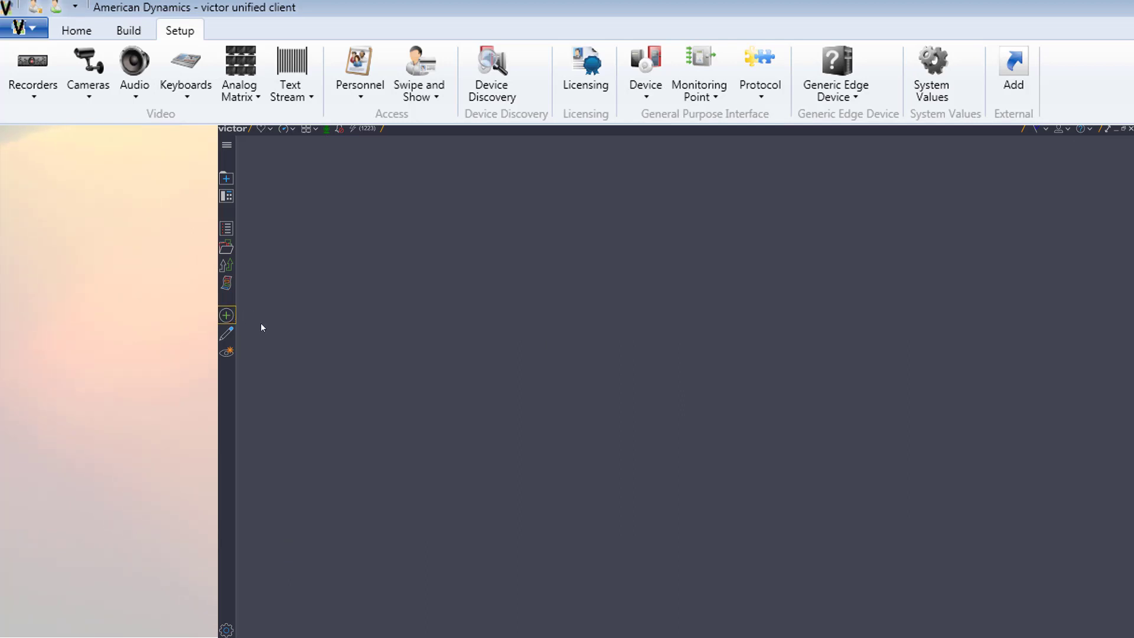
Step: Scroll through the Show all items list of item types, then close it
click(227, 353)
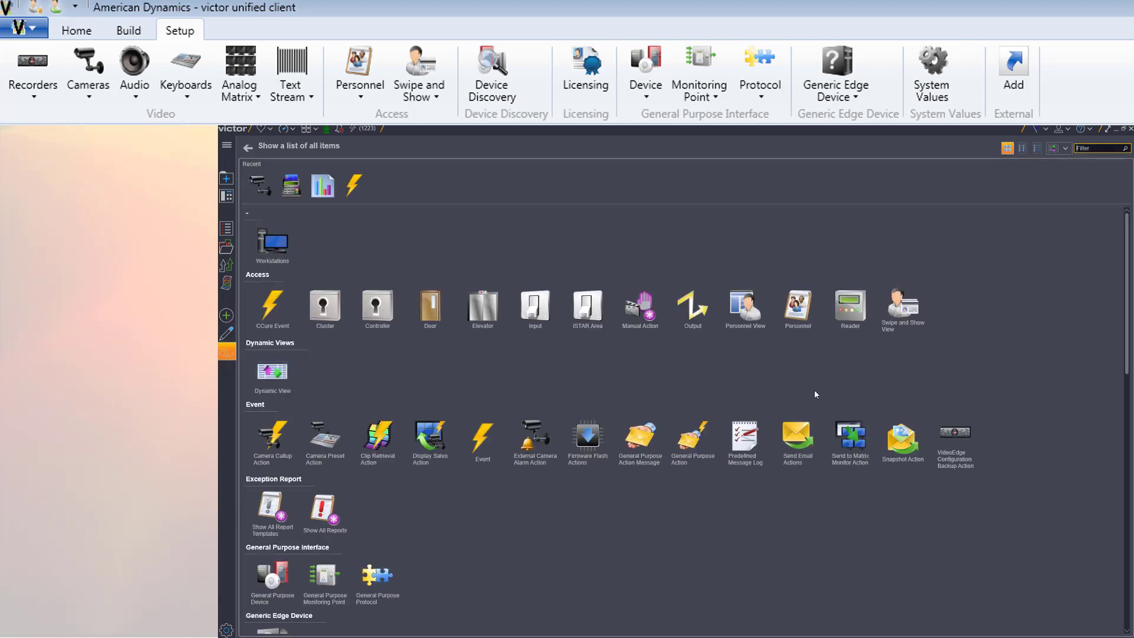
scroll(918, 389, down, 7)
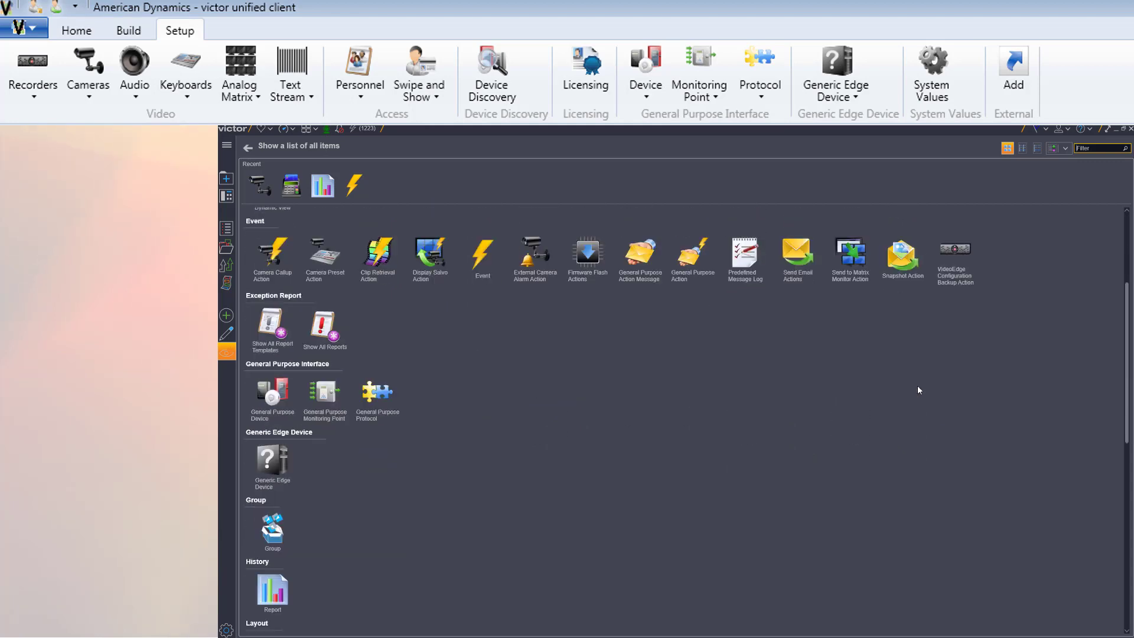
scroll(918, 389, down, 3)
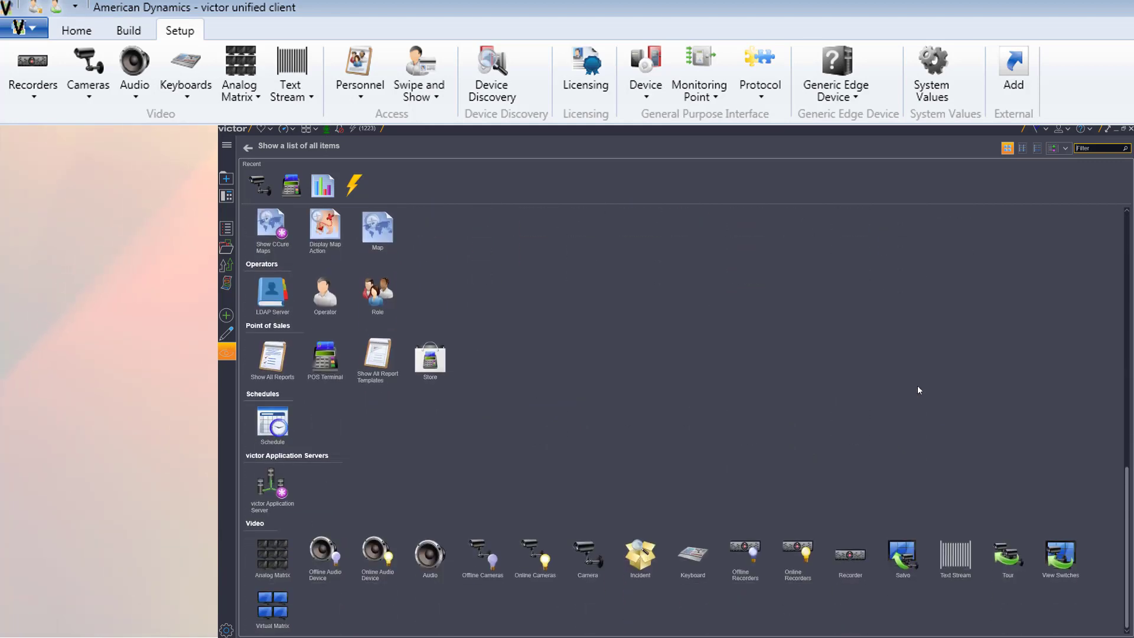
scroll(917, 390, up, 7)
scroll(917, 388, up, 4)
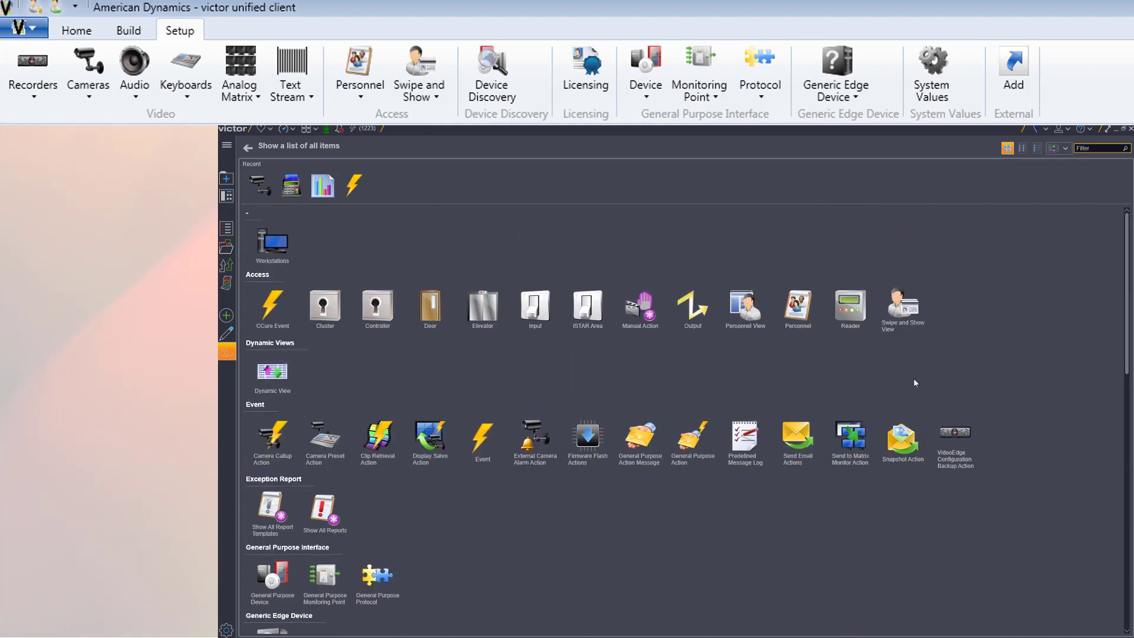
click(226, 352)
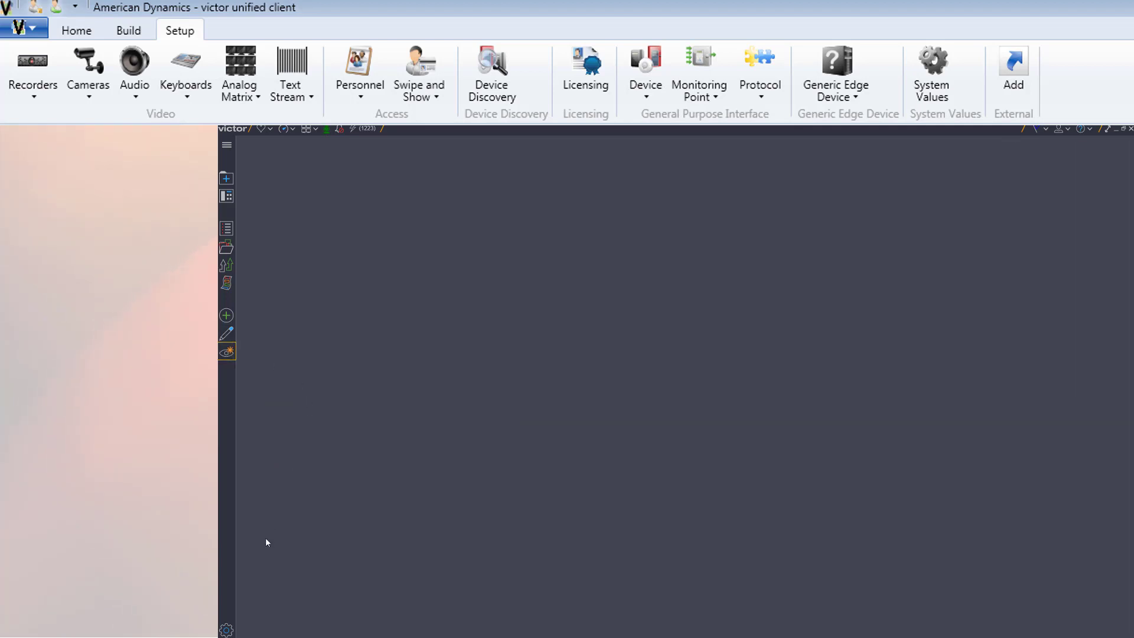
Step: Open the Configuration panel from the gear icon
click(225, 631)
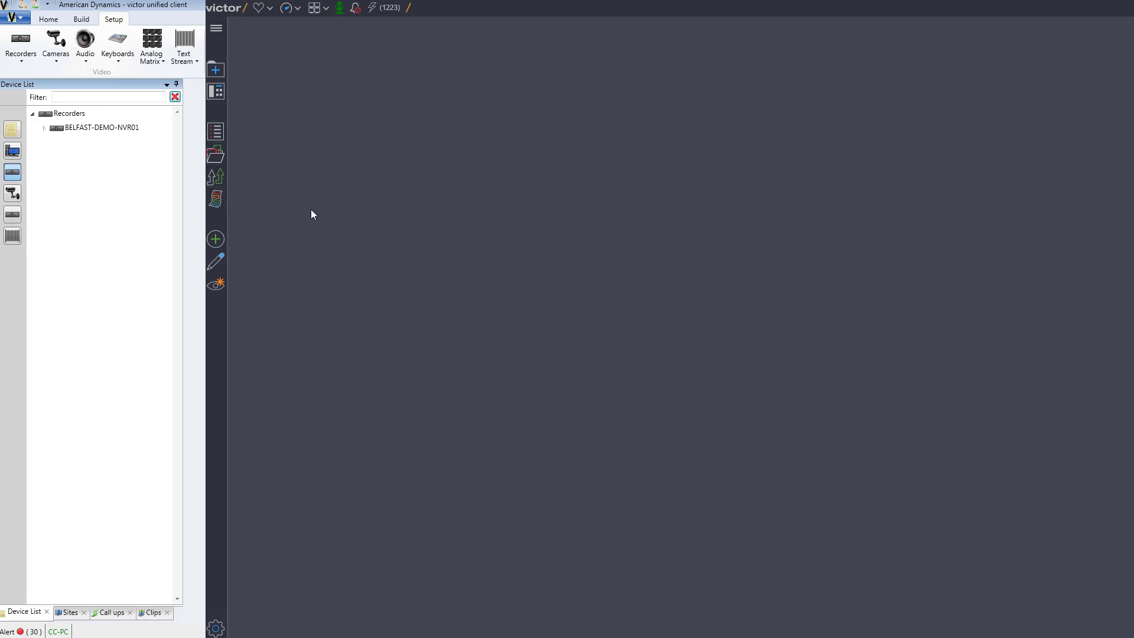
Step: Compare 4.9.1 Cameras, Recorders and Text Streams with 5.0 Clips, Sites and Devices, then show Recorders actions
click(14, 198)
click(224, 197)
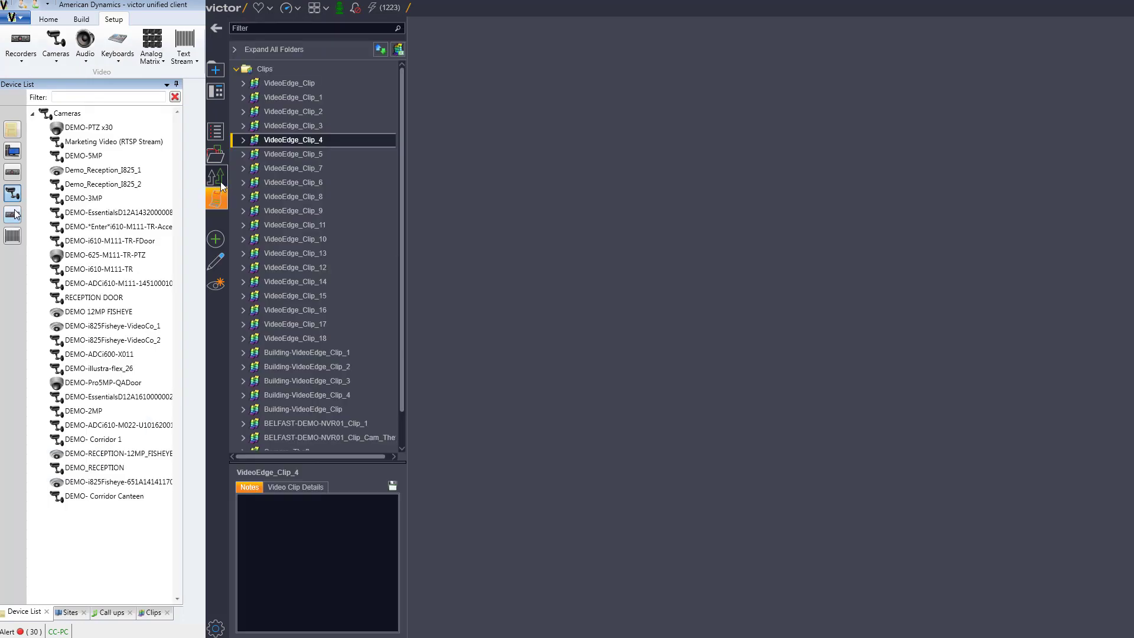
click(13, 214)
click(221, 181)
click(13, 235)
click(218, 156)
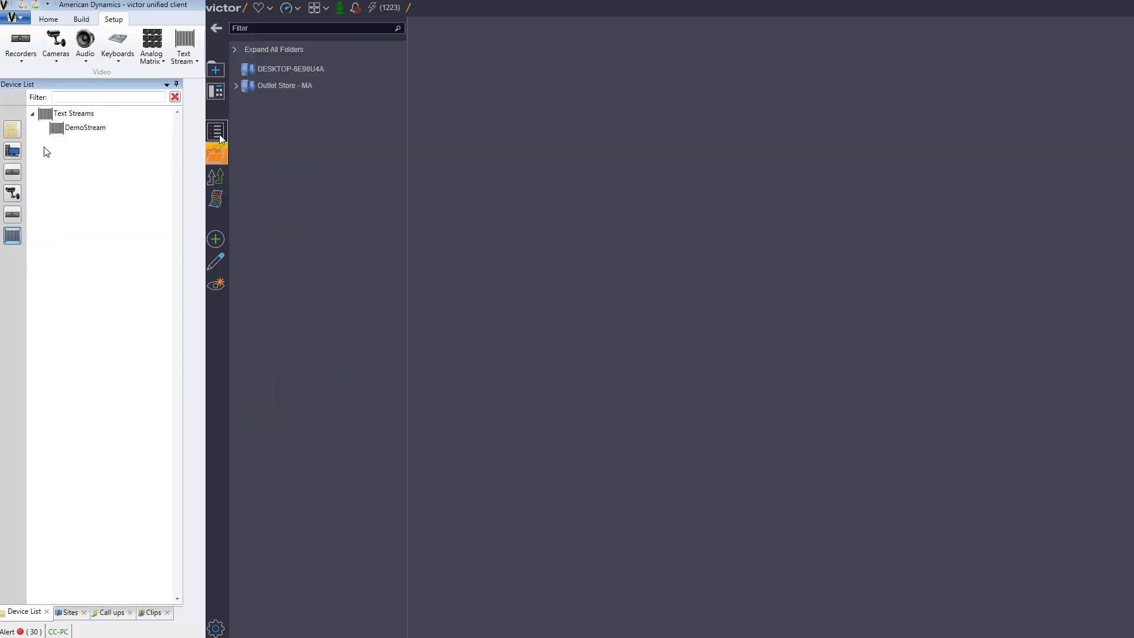
click(217, 133)
right_click(255, 83)
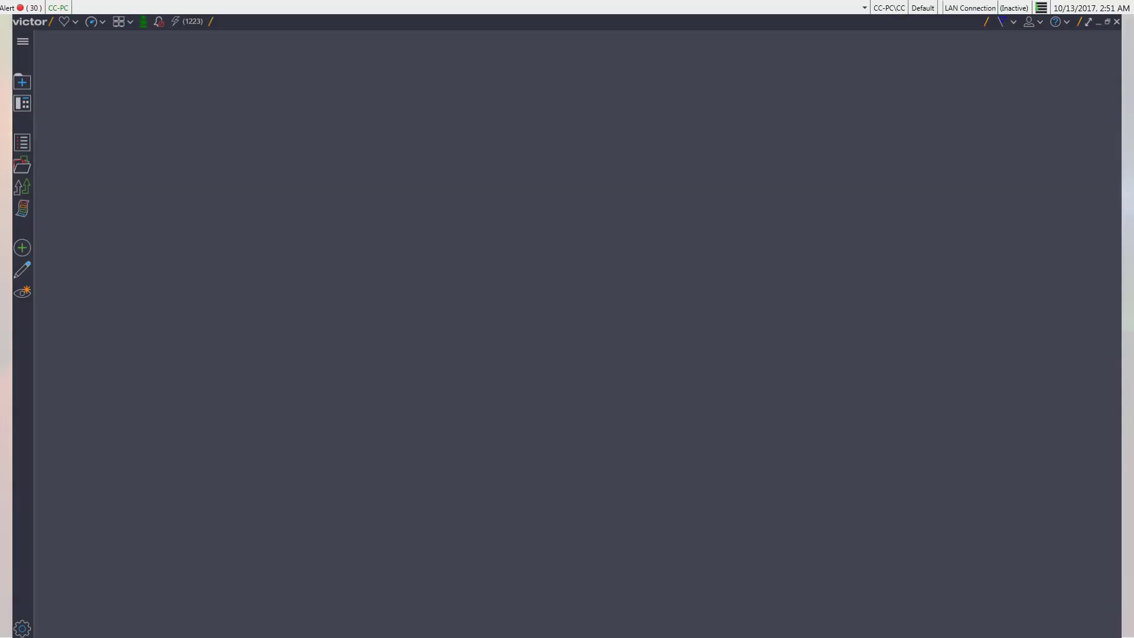
Step: Select vm2 from the virtual matrix list, then check the Help and account dropdowns
click(127, 25)
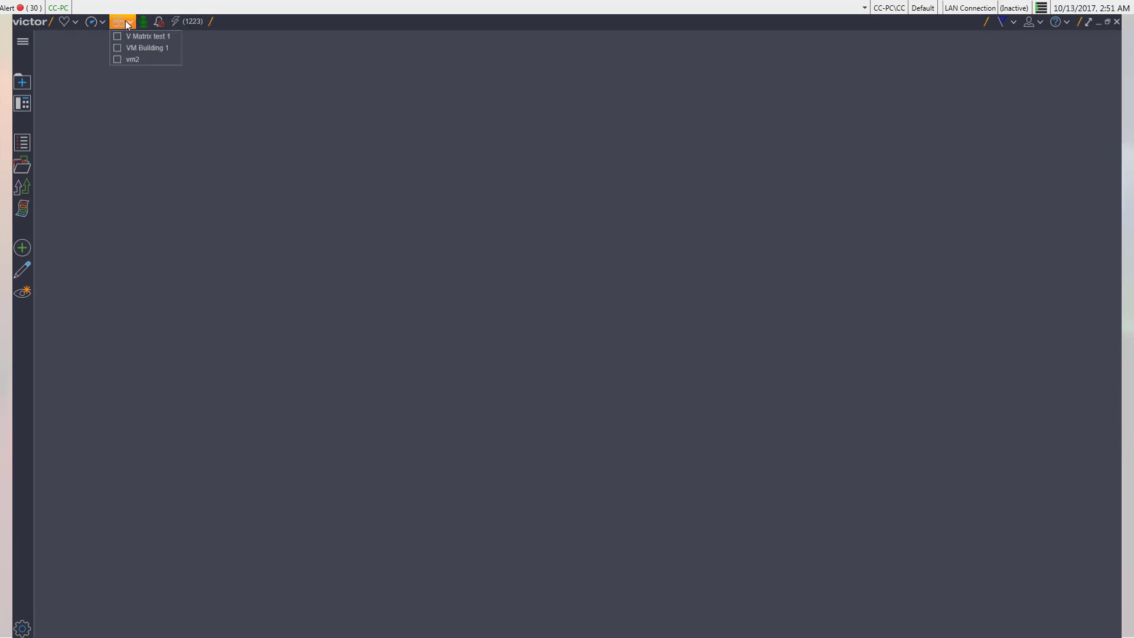
click(125, 61)
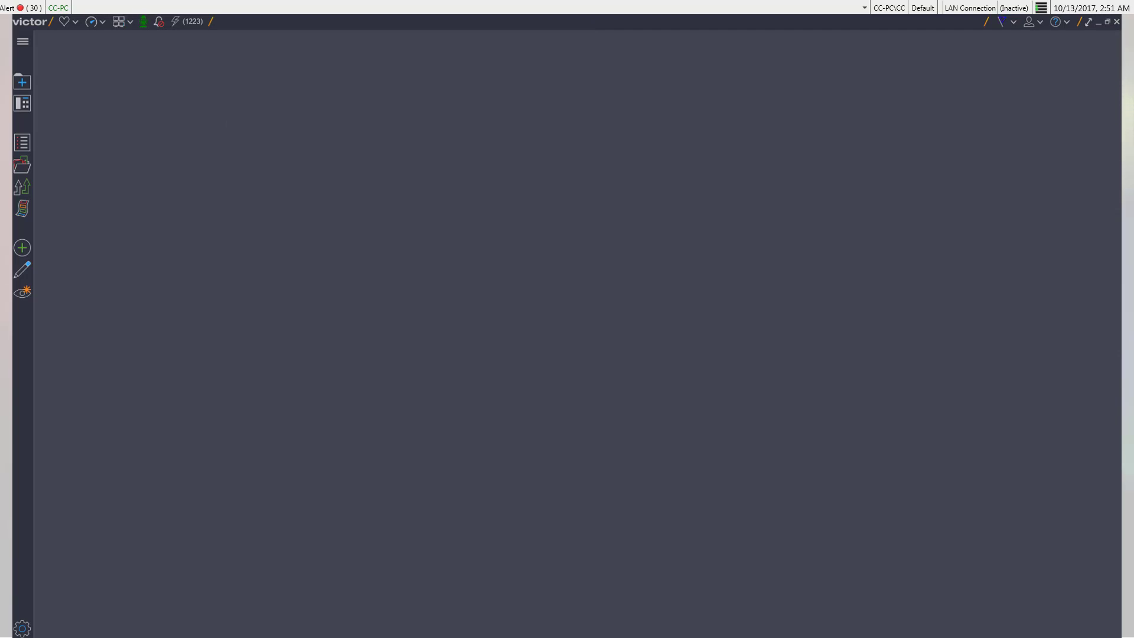
click(1068, 25)
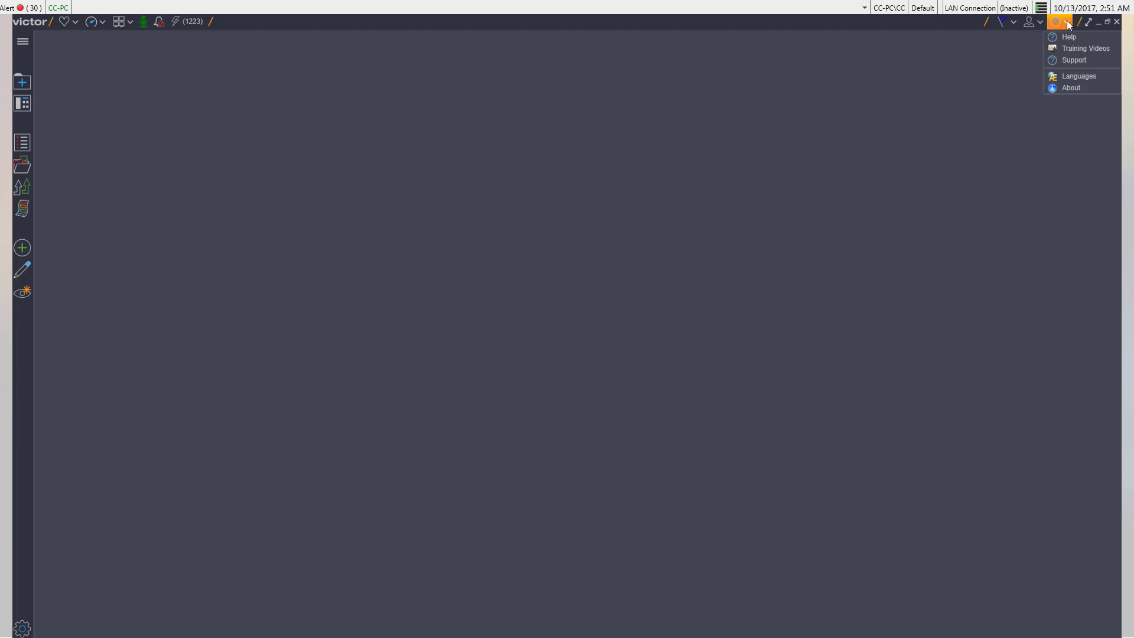
click(1042, 23)
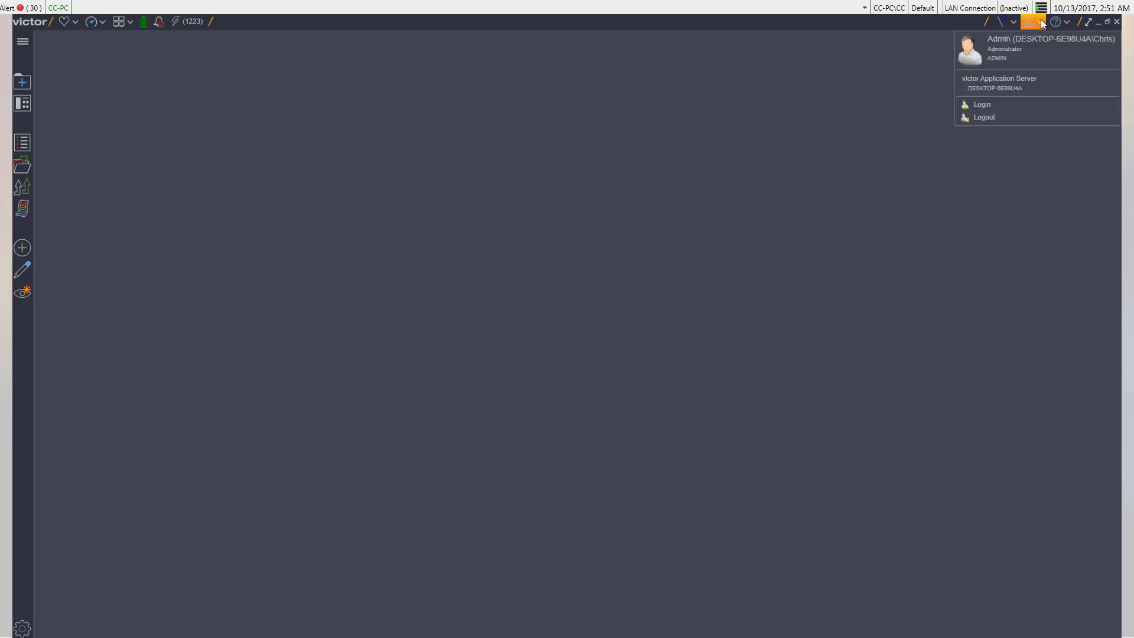
click(1042, 23)
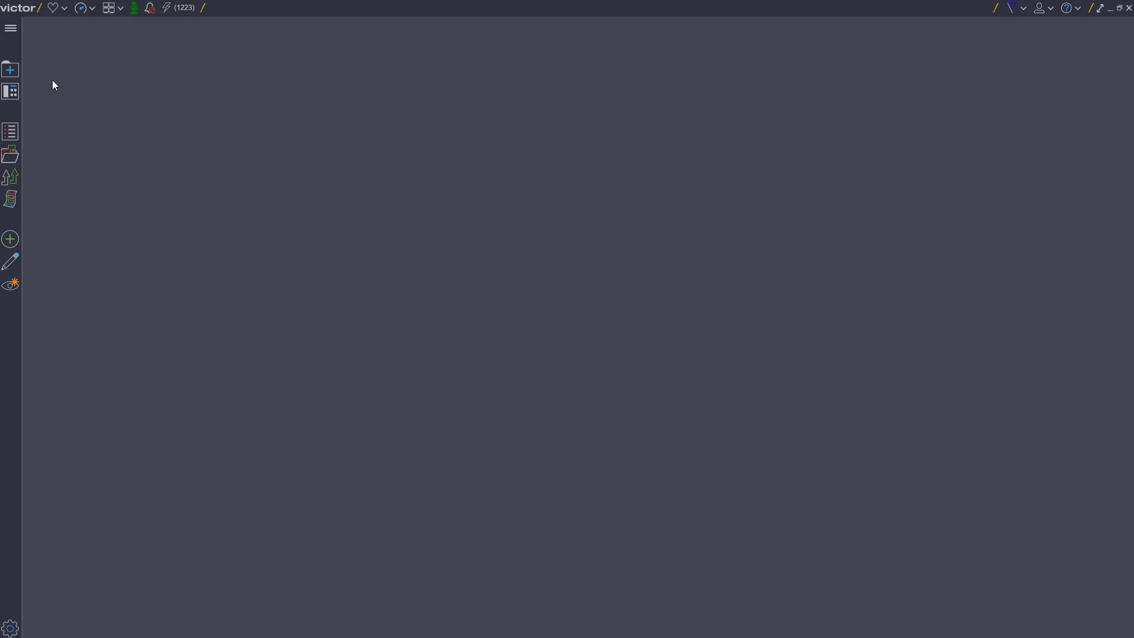
Step: Open a Surveillance 2x2 view and the Execute Search Wizard in new tabs, then the saved layouts
click(14, 72)
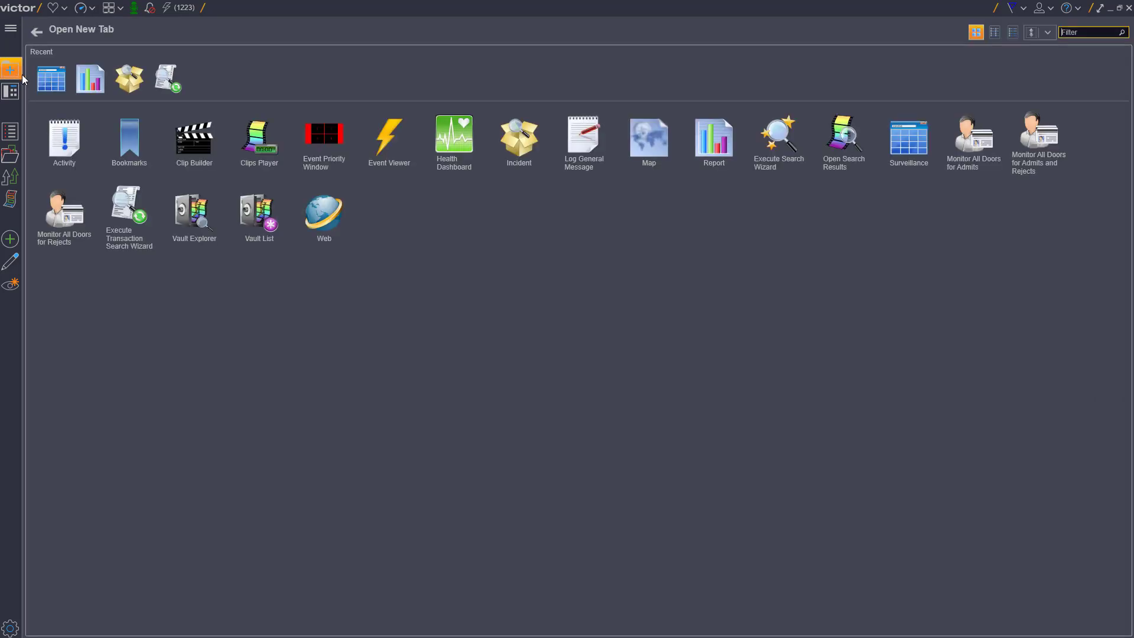
click(924, 157)
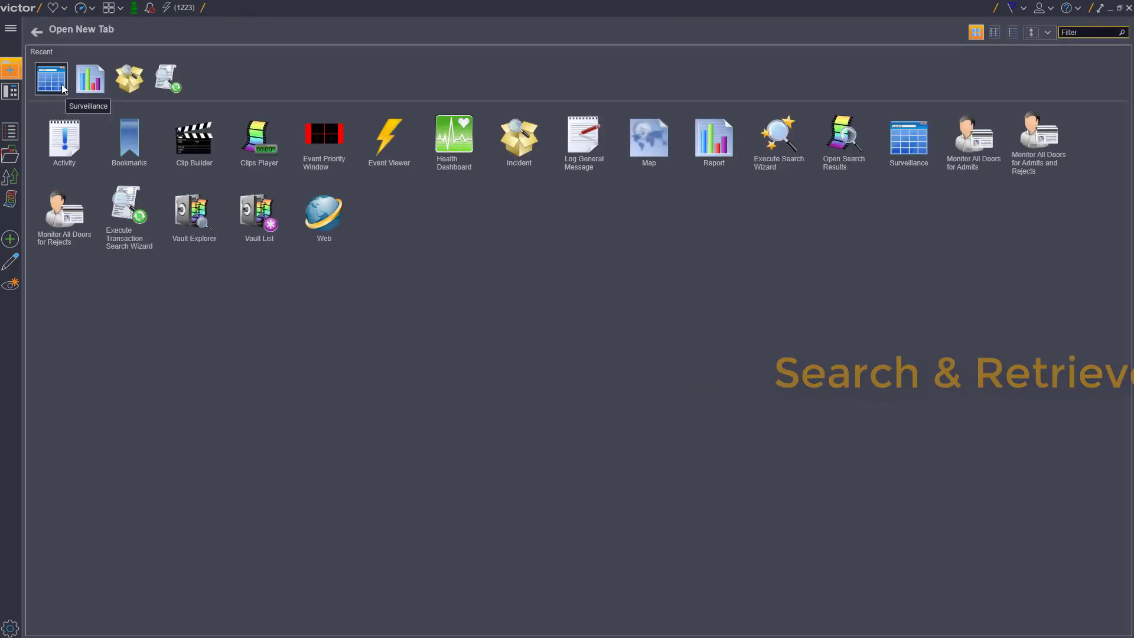
click(785, 164)
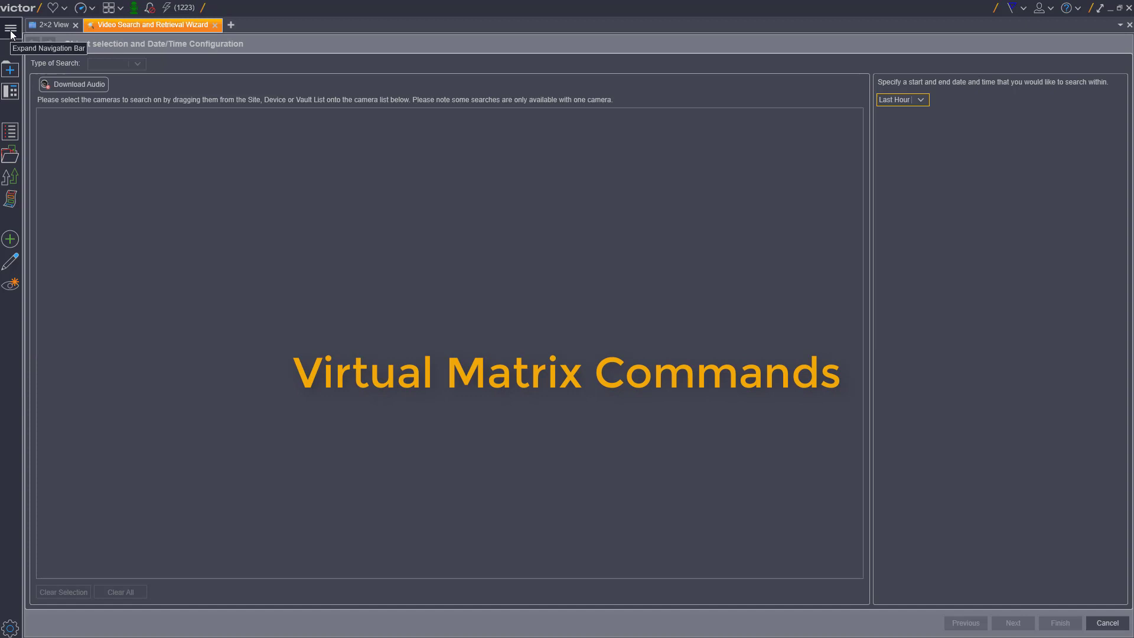
click(121, 12)
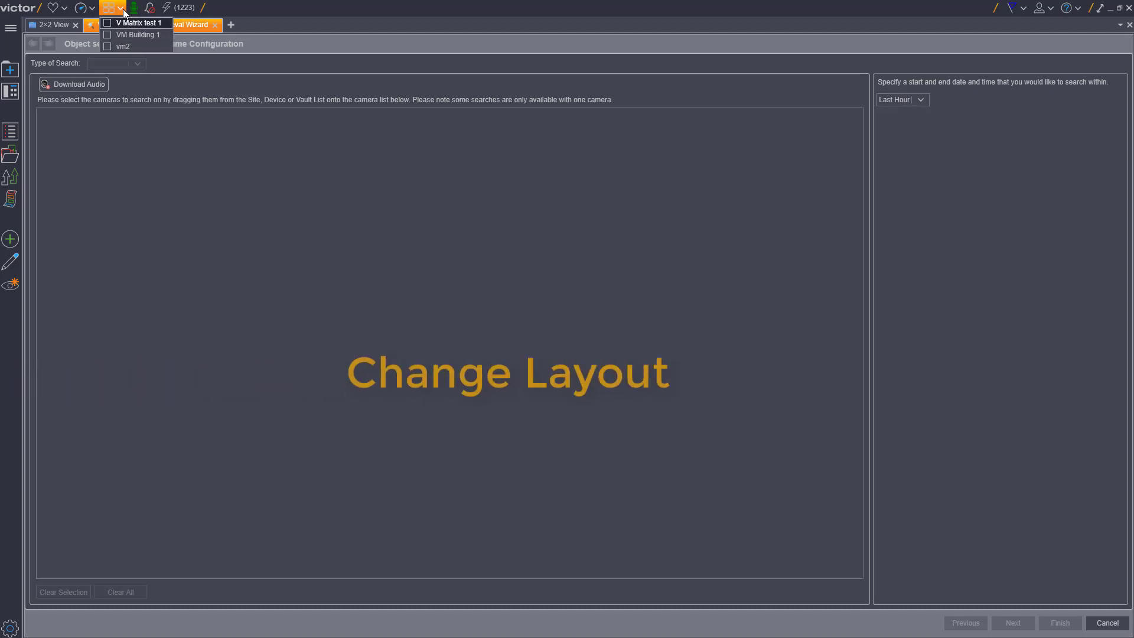
click(124, 12)
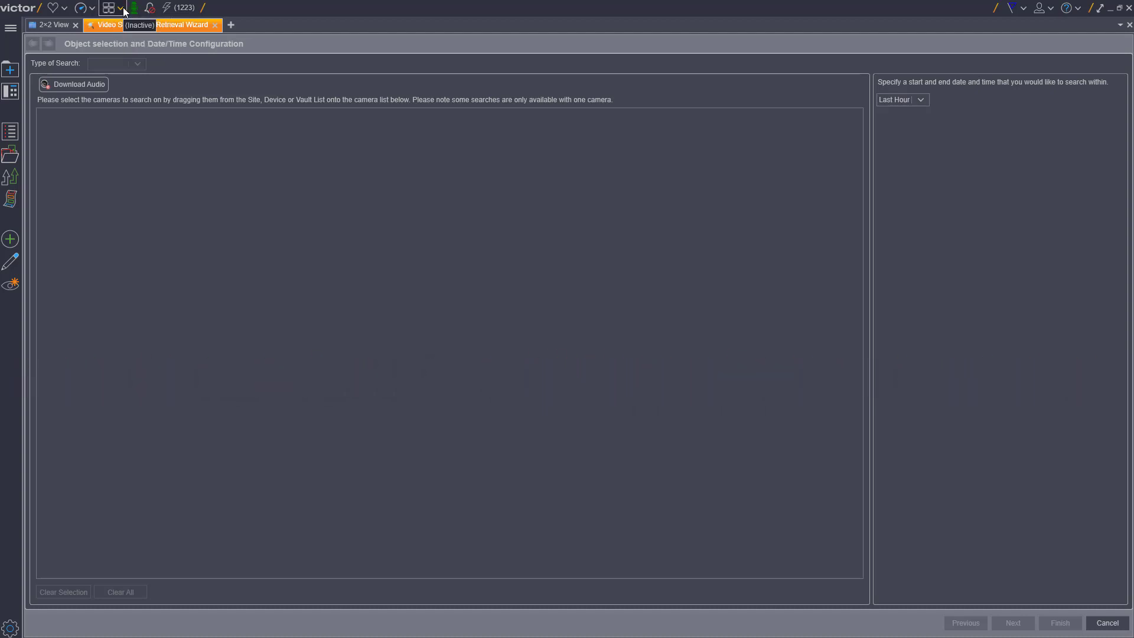
click(12, 94)
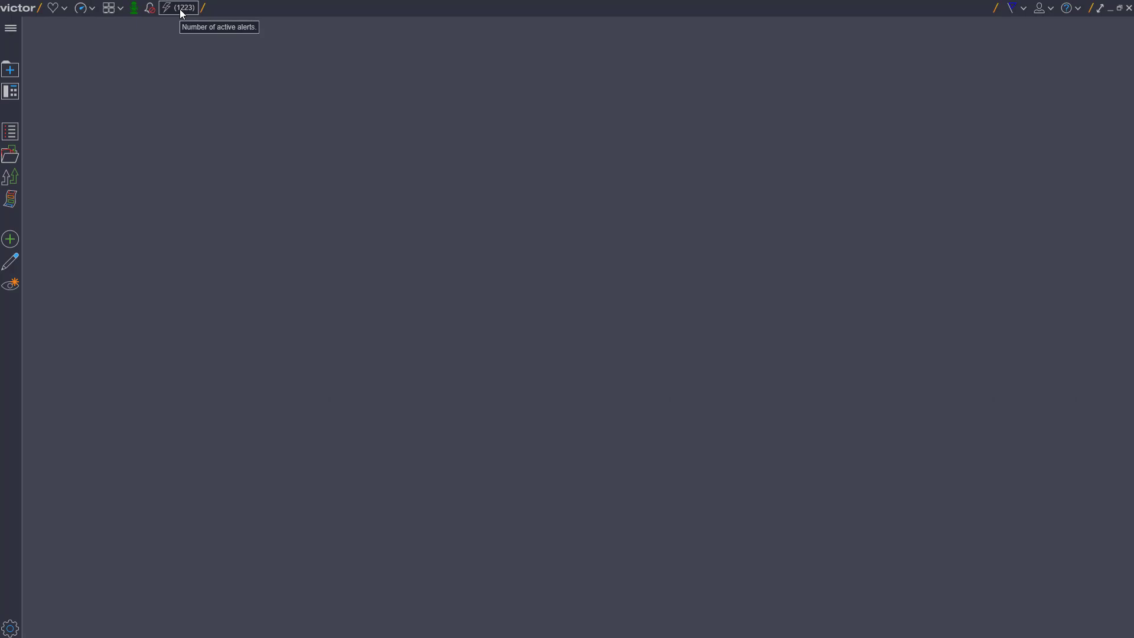
Step: View active alerts, open Report from the new-tab gallery, and show the user's account options
click(180, 10)
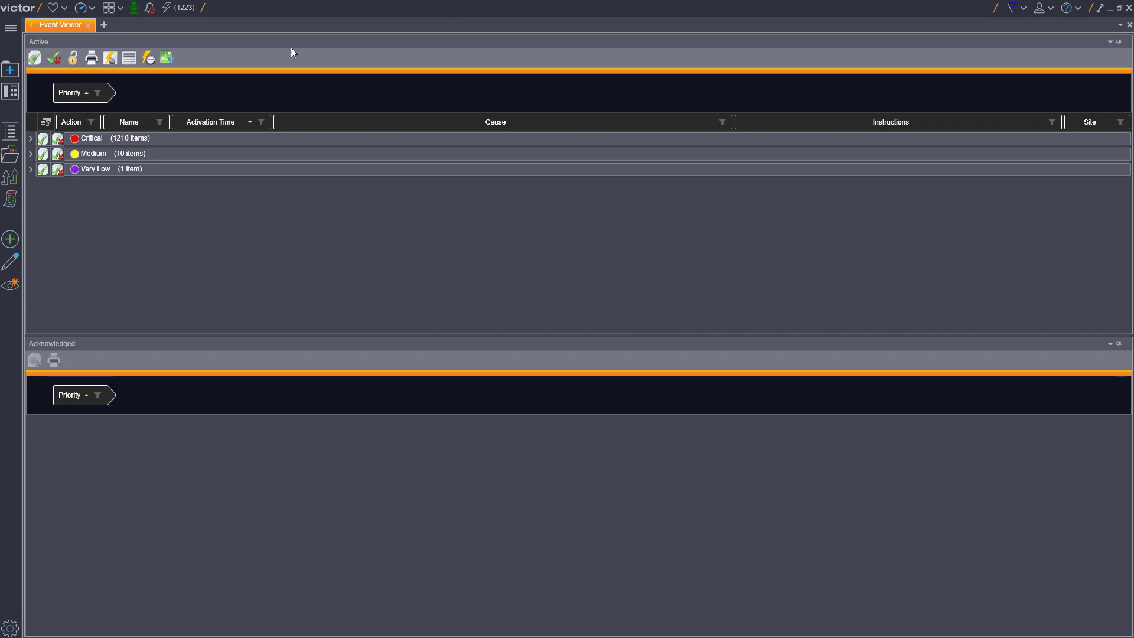
click(10, 70)
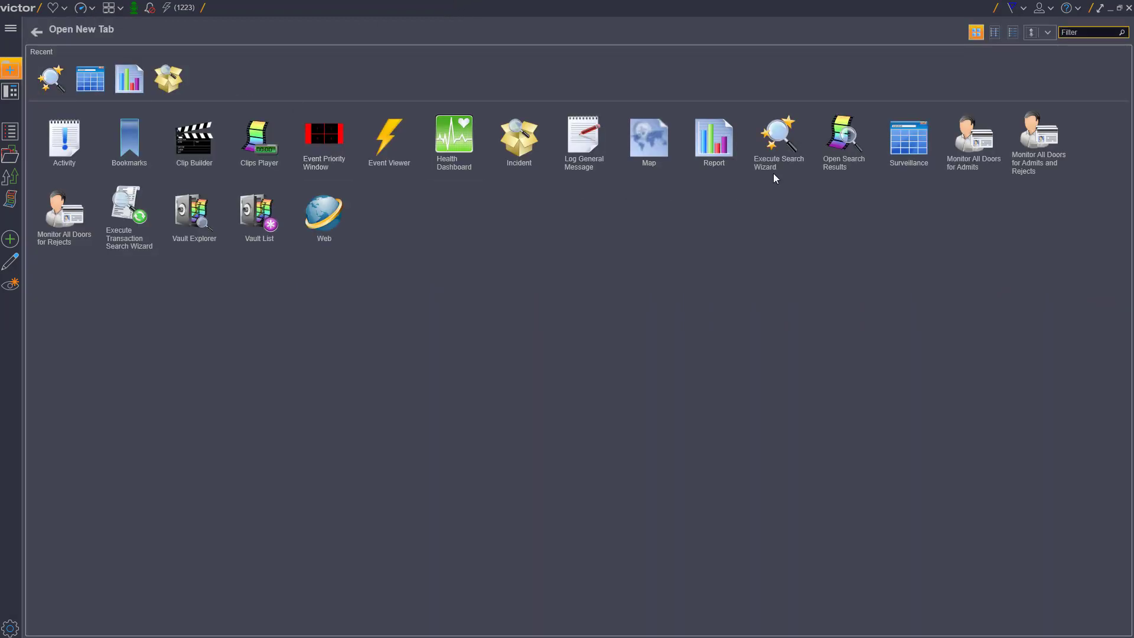
click(724, 163)
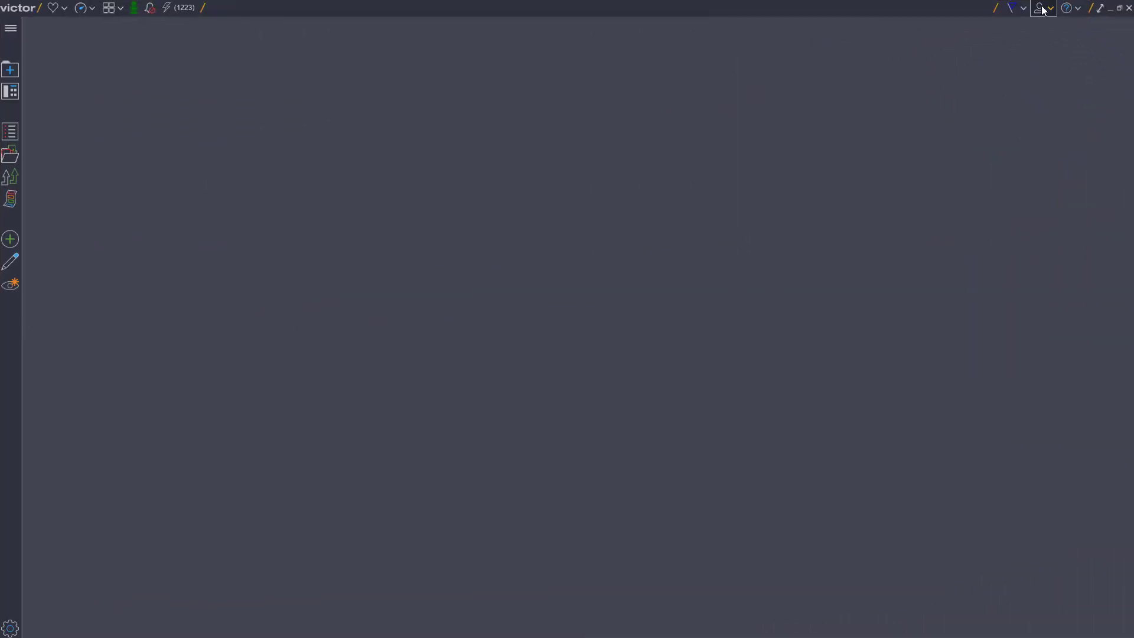
click(1044, 9)
Step: Show the Layouts, Devices, Sites, Call-ups and Clips lists in turn, then close the side pane
click(16, 97)
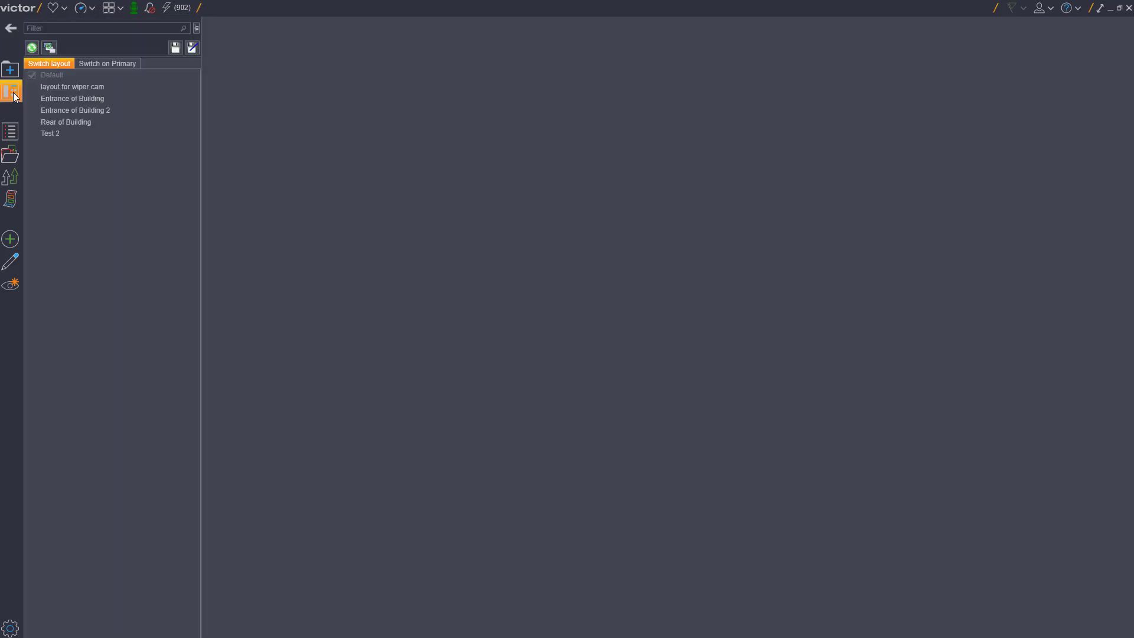
click(16, 132)
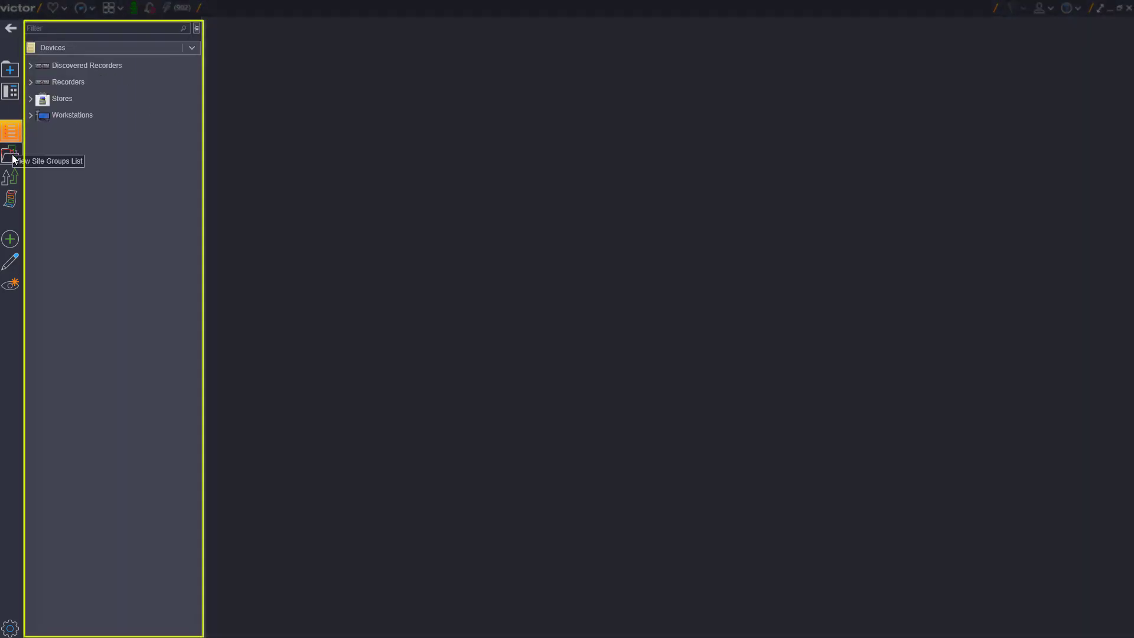
click(13, 155)
click(15, 179)
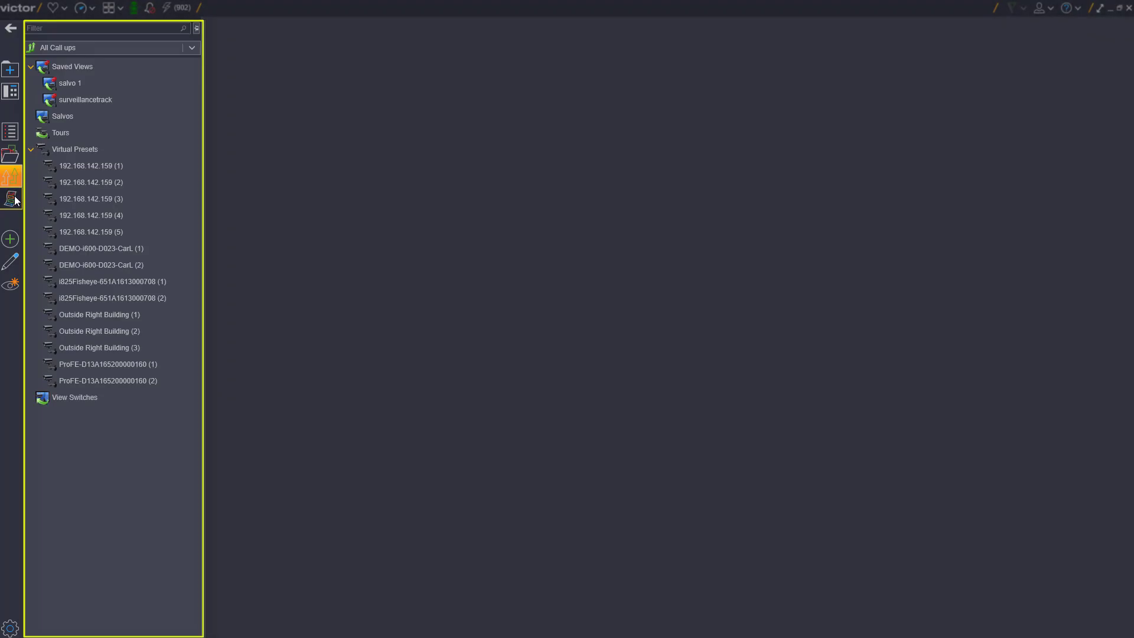
click(16, 200)
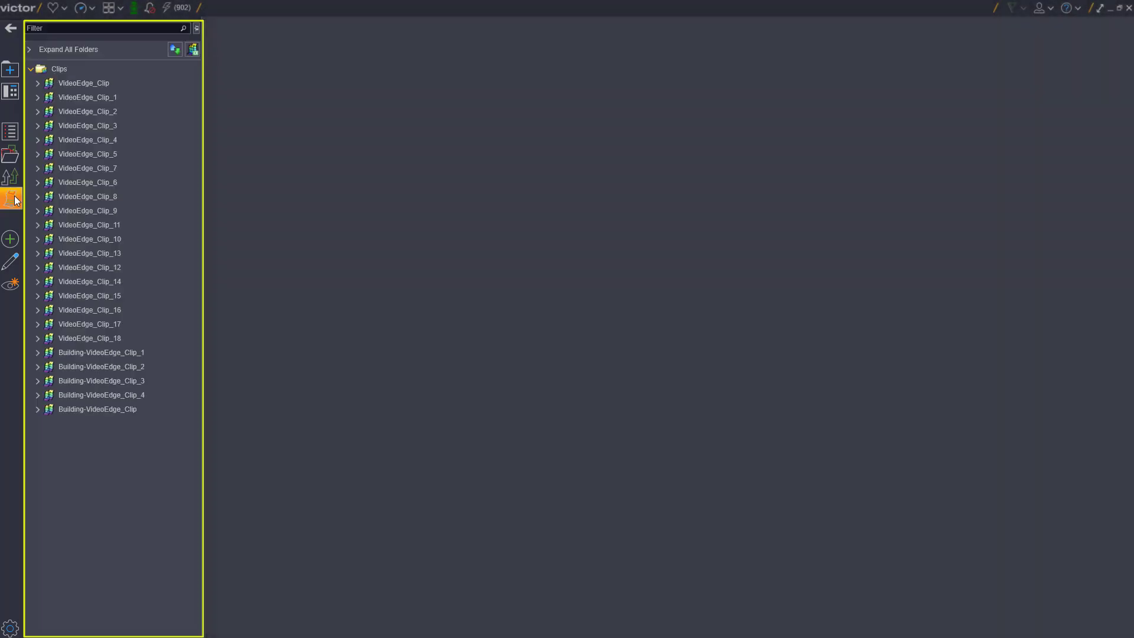
click(12, 29)
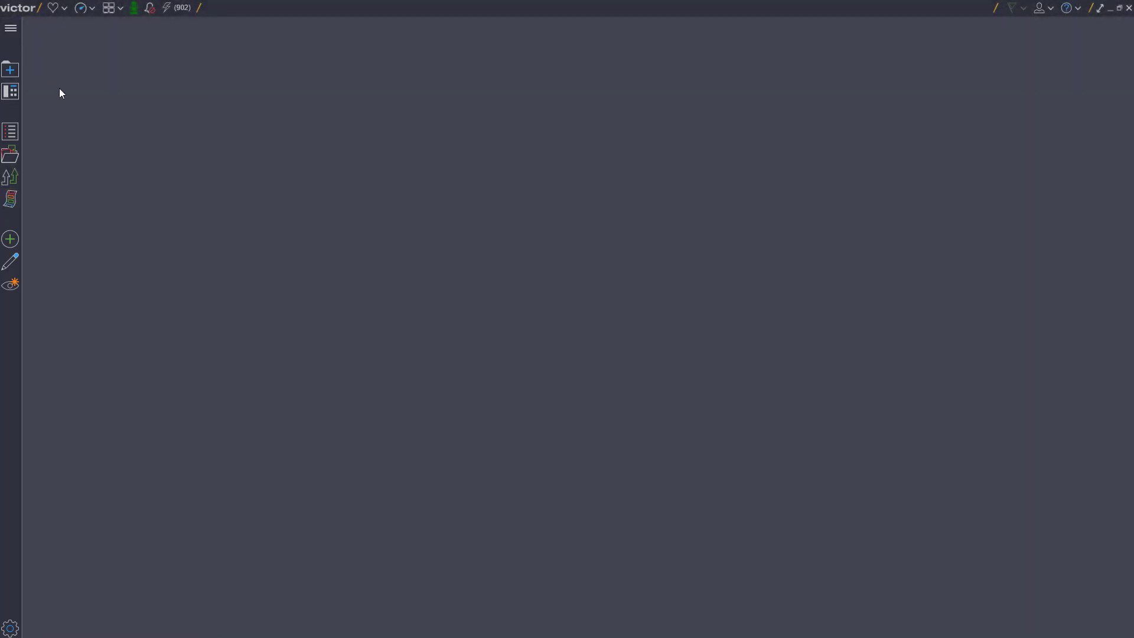
Step: Browse the New Tab, Create, Edit and View hubs, ending on the Configuration hub
click(11, 71)
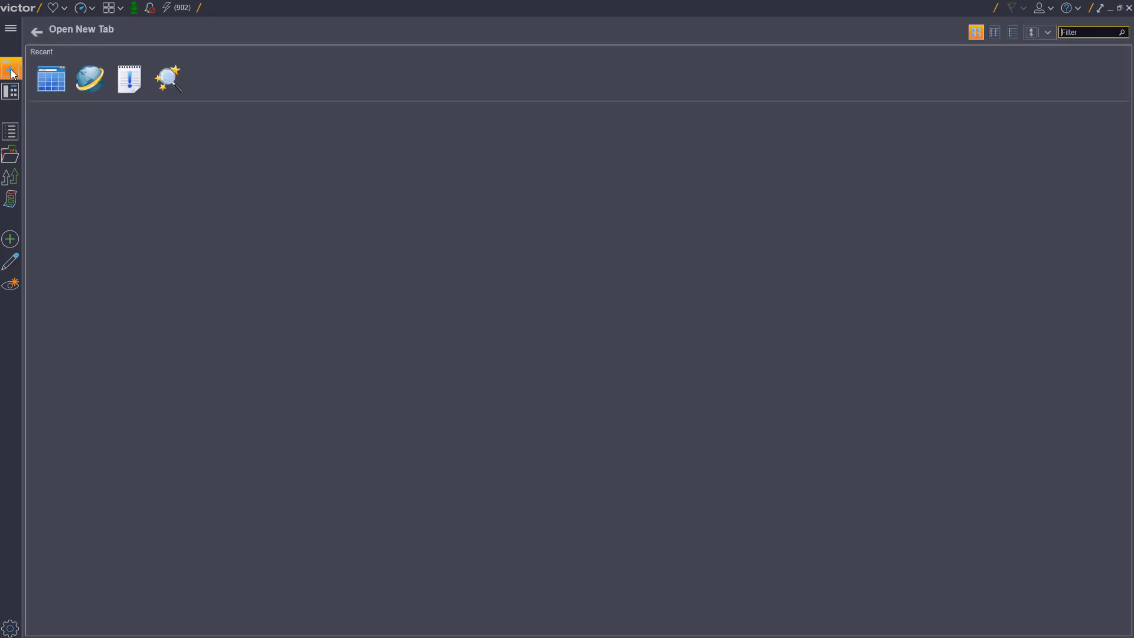
click(10, 239)
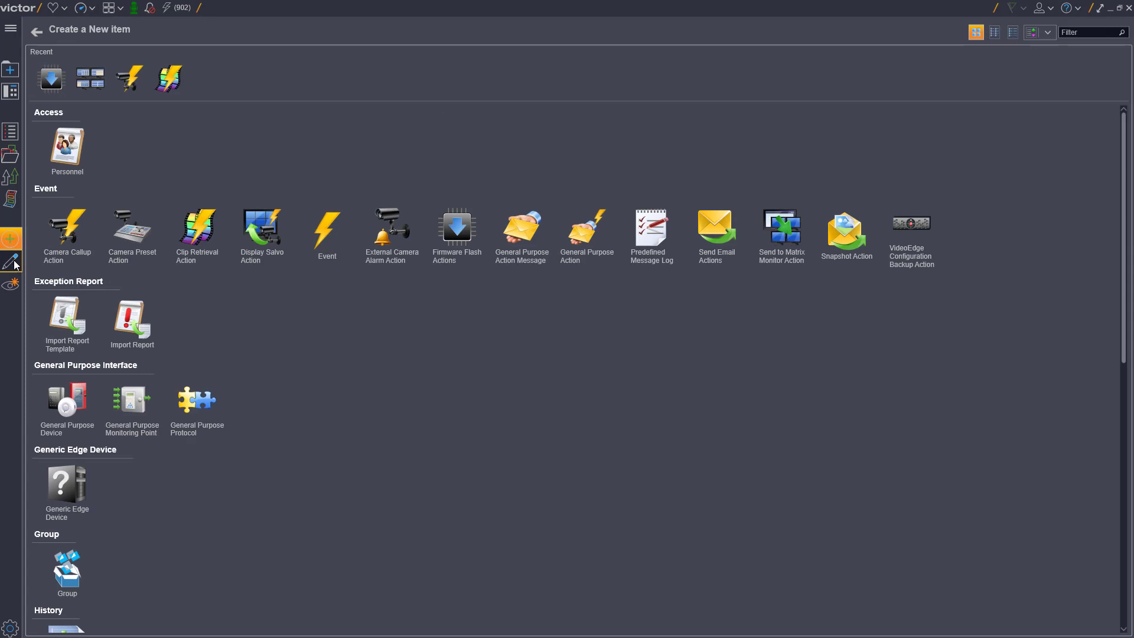
click(11, 260)
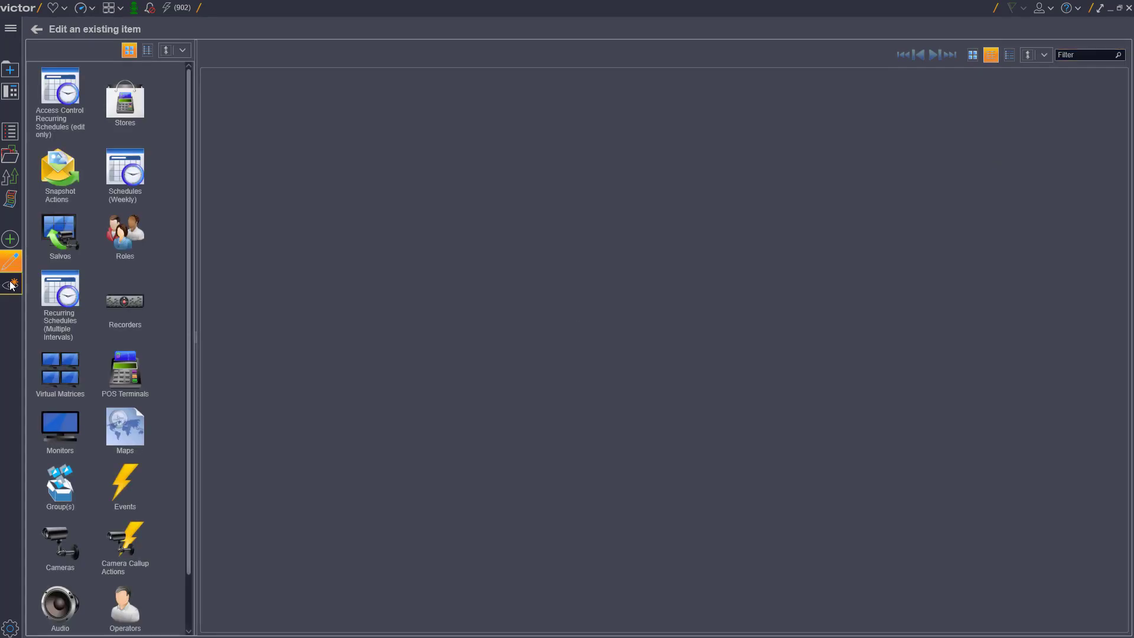
click(11, 286)
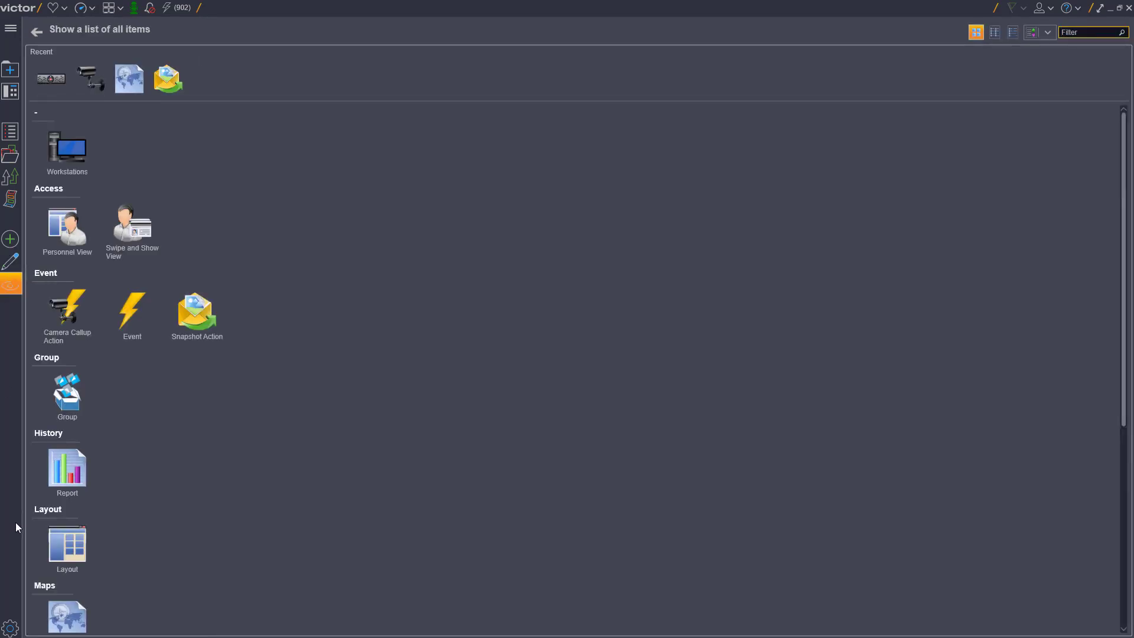
click(10, 627)
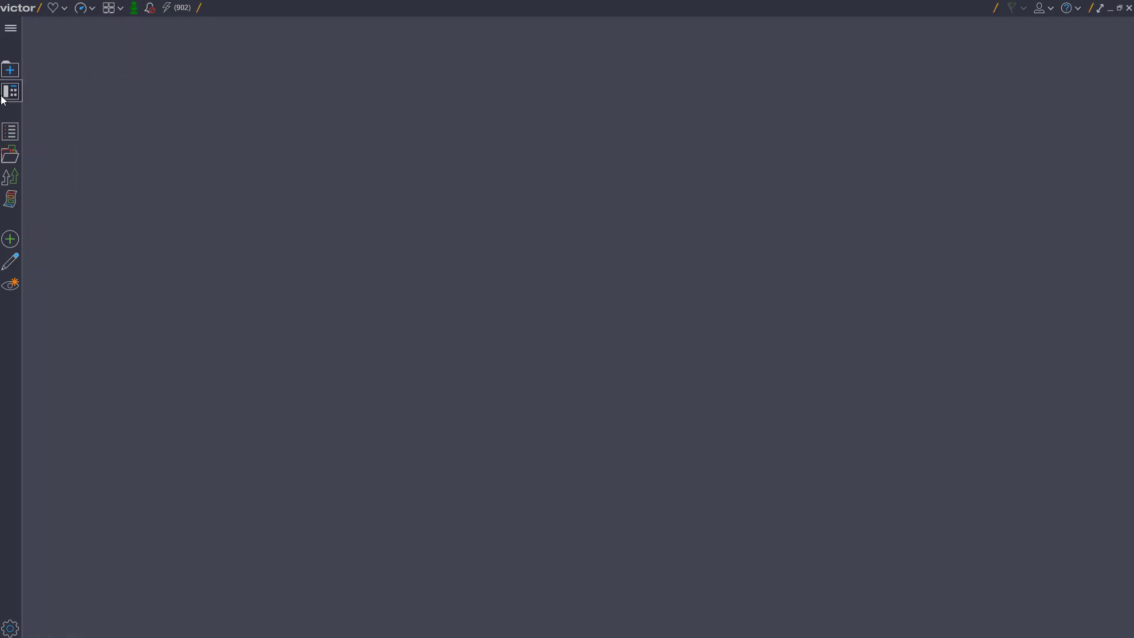
Step: Close the 1×3 View three-camera layout tab with the Layouts list showing
click(24, 94)
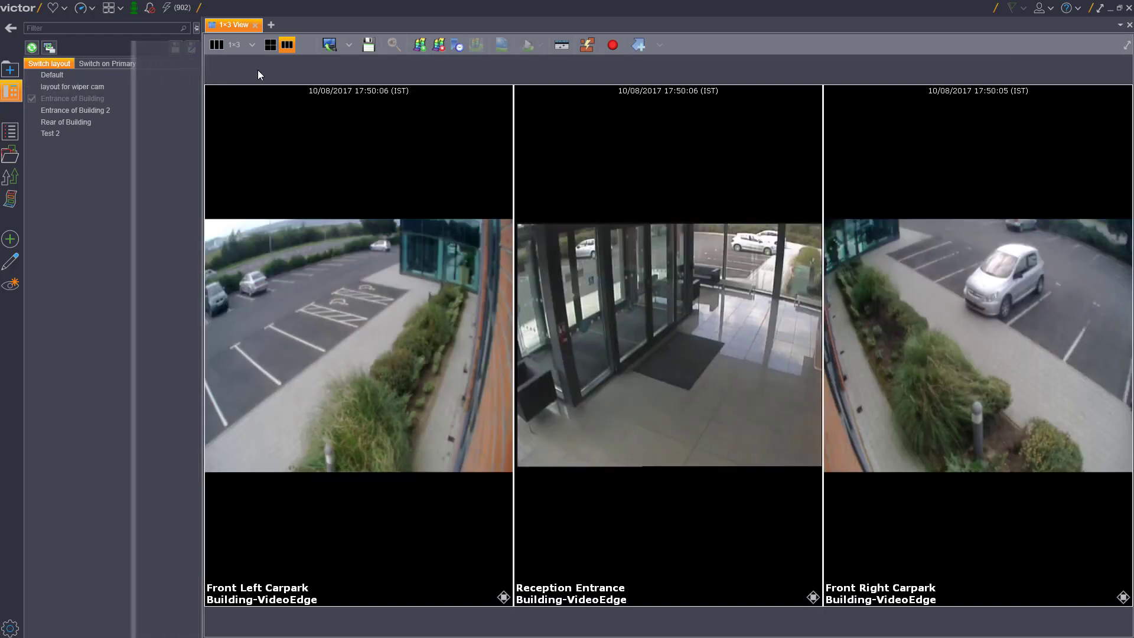
mouse_move(153, 86)
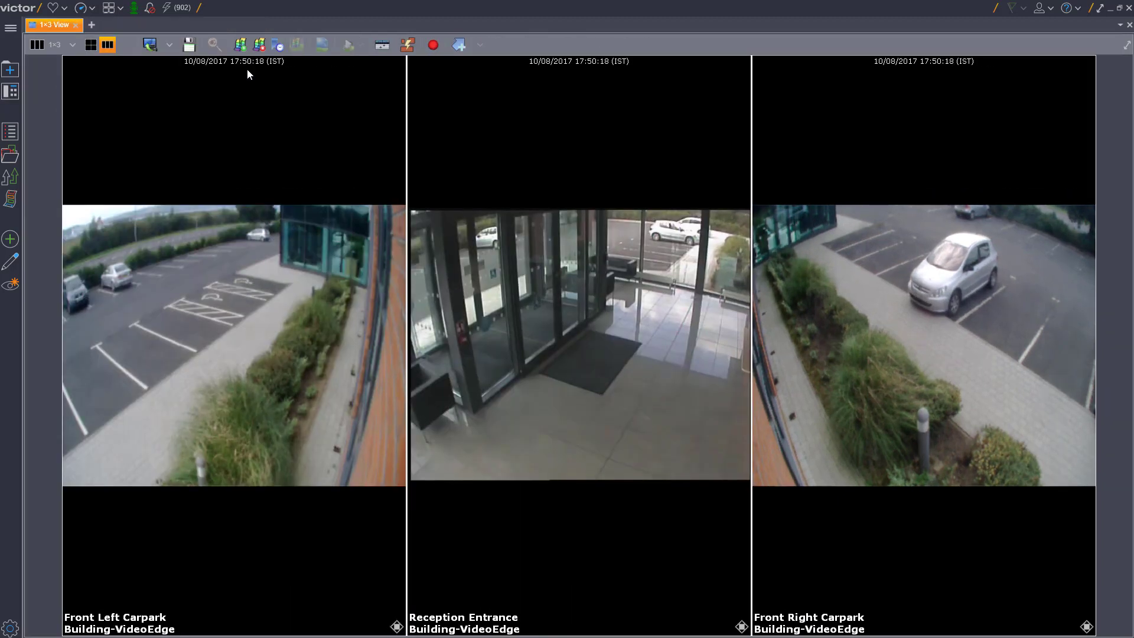
click(75, 26)
Step: Pin the Layouts list open, close it, and bring up the Configuration hub
click(13, 96)
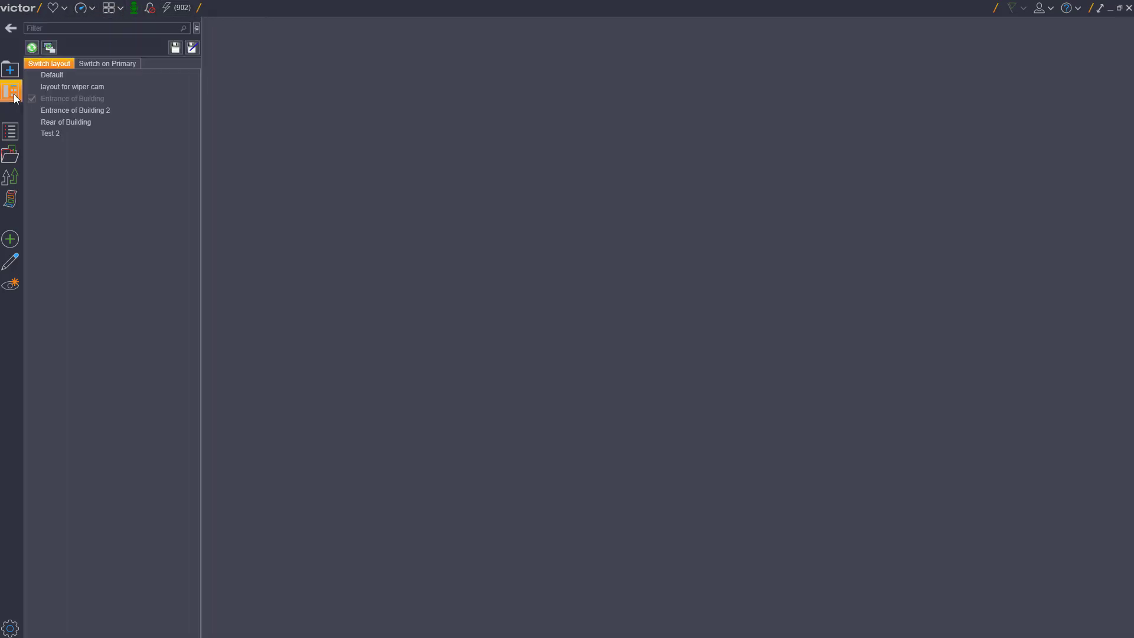
click(195, 27)
click(10, 29)
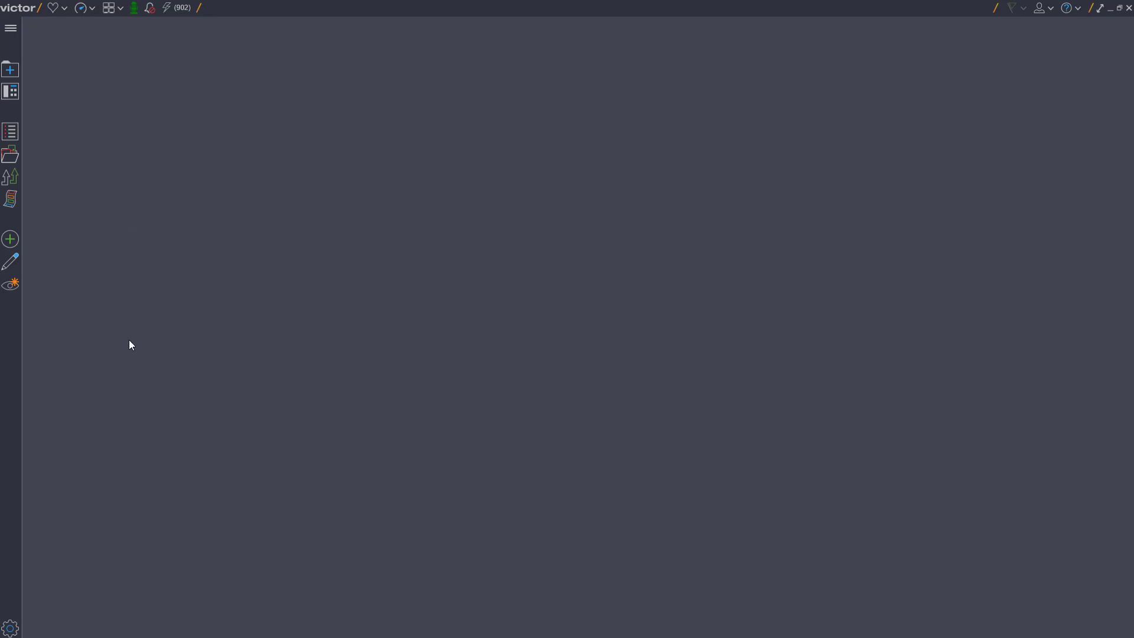
click(10, 627)
Step: Glance at the Devices tree, reopen the new-tab gallery and filter it by 'hea'
click(12, 68)
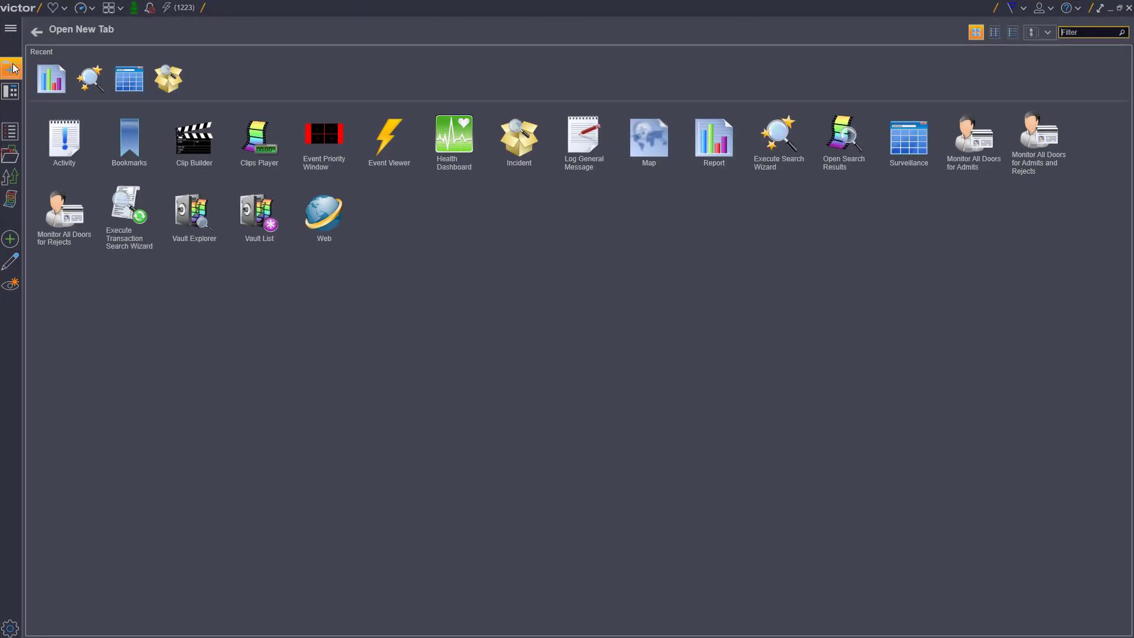
click(35, 34)
click(13, 131)
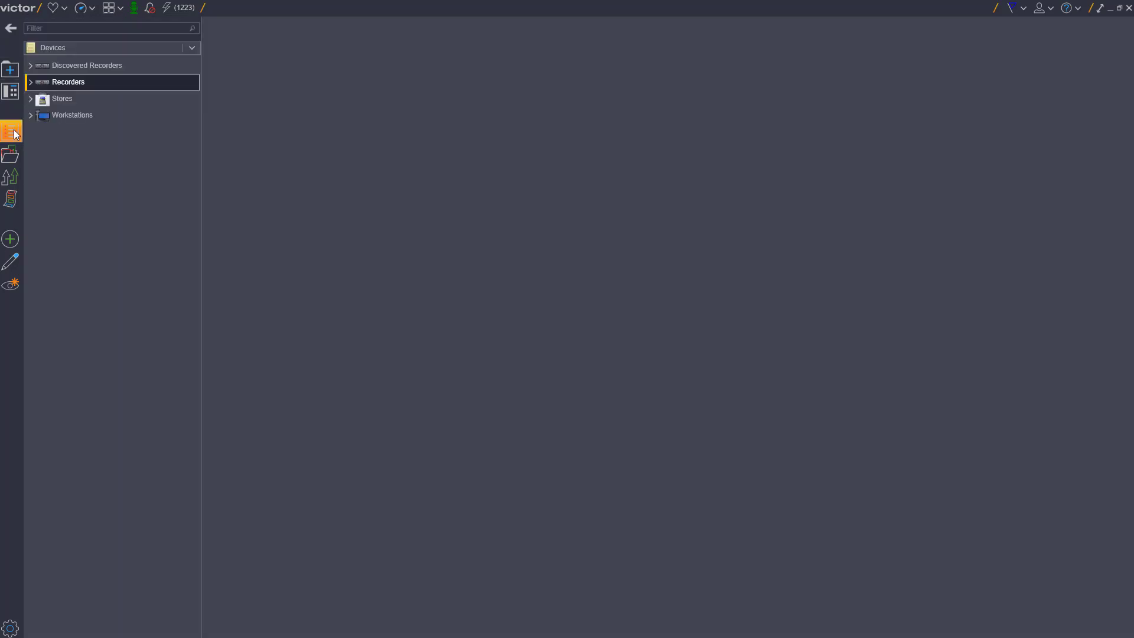
click(16, 135)
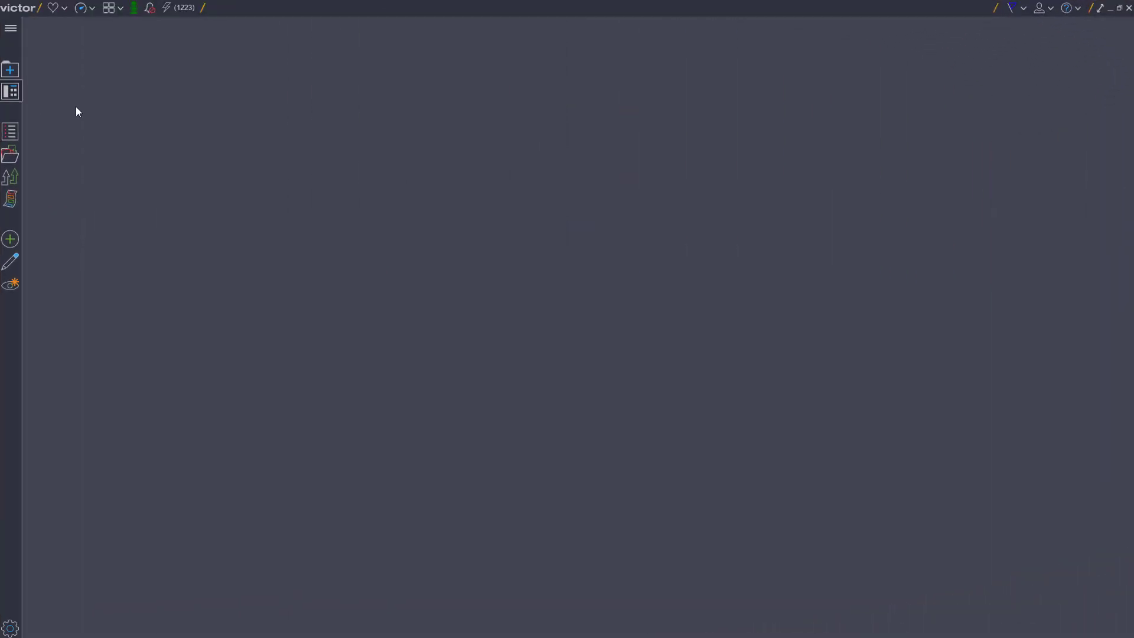
click(14, 75)
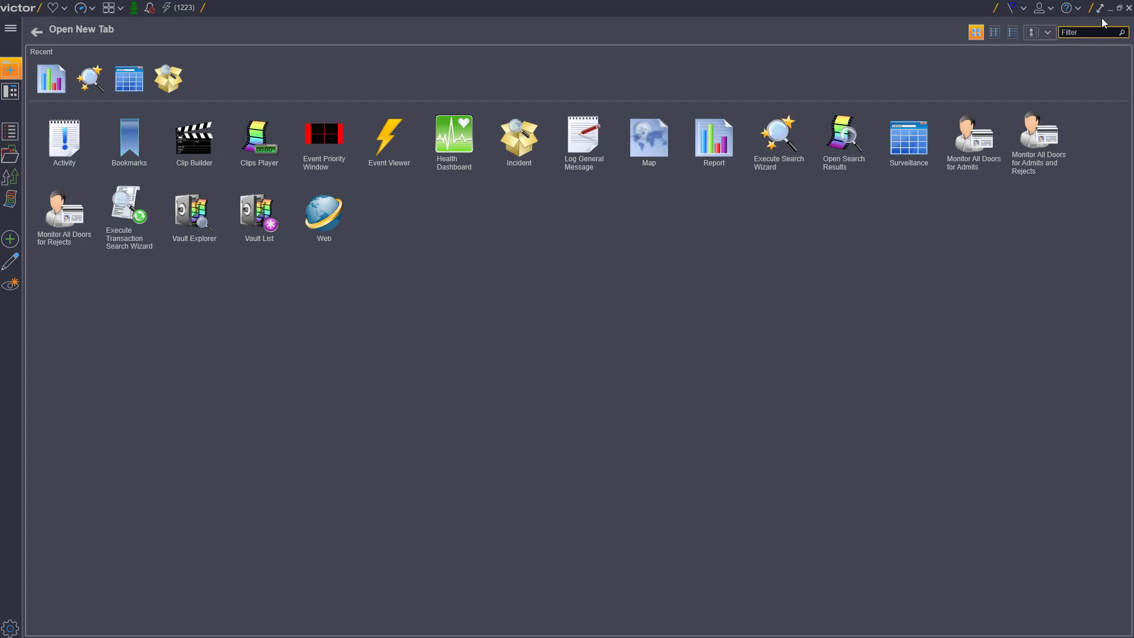
click(1089, 34)
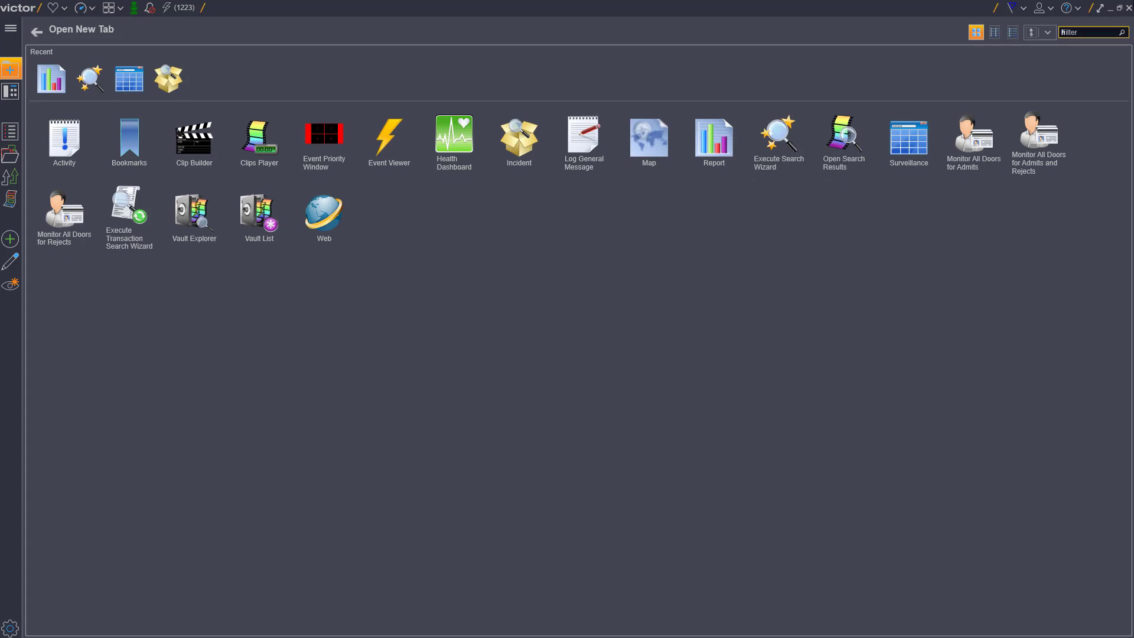